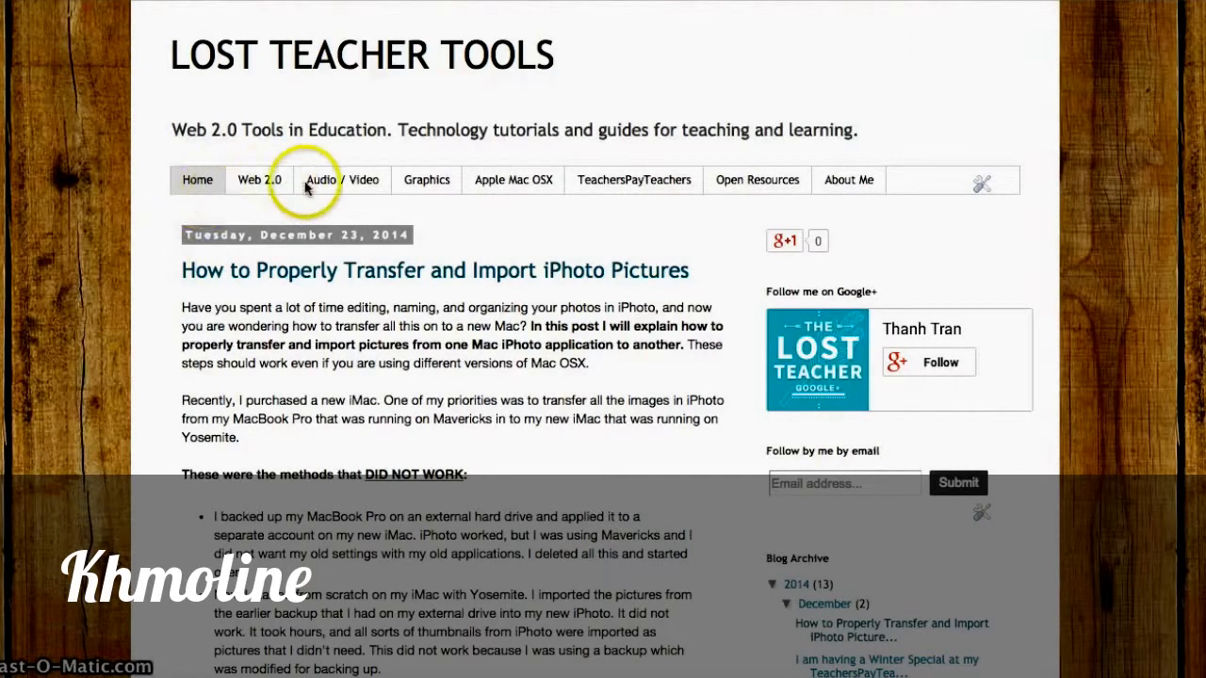
# - View the blog's About Me page, return to the home page and skim its posts
pyautogui.click(629, 225)
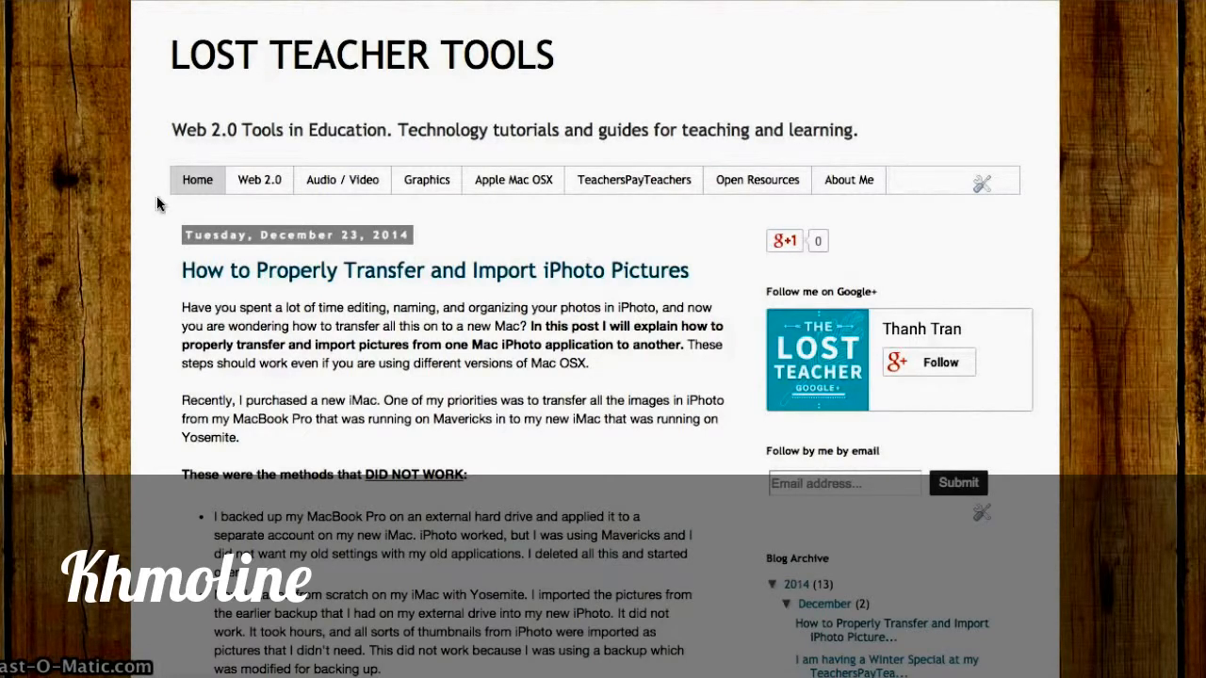
pyautogui.click(850, 183)
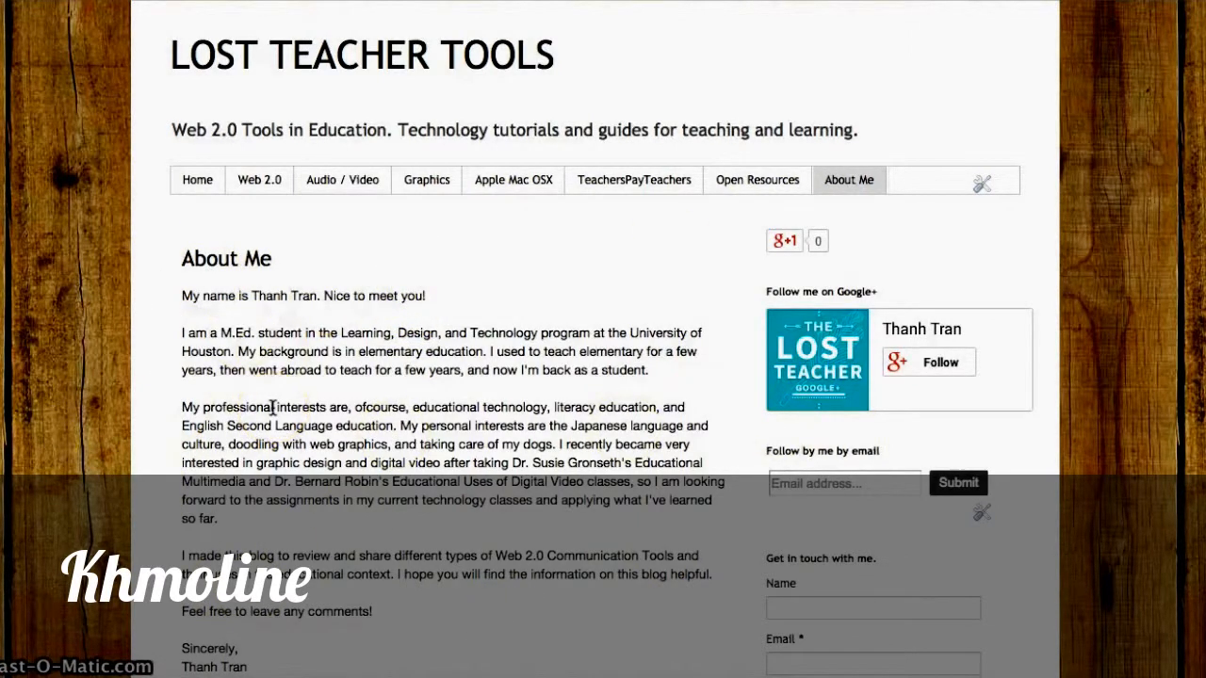
pyautogui.click(197, 185)
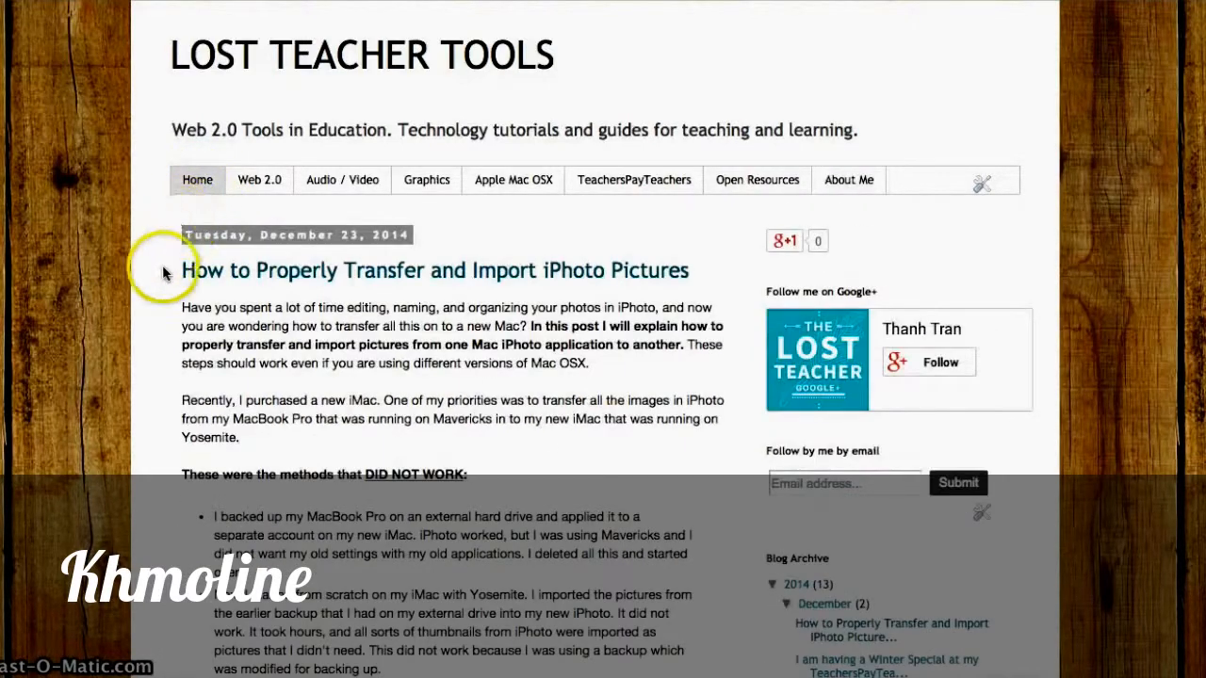
pyautogui.scroll(-20, 157, 321)
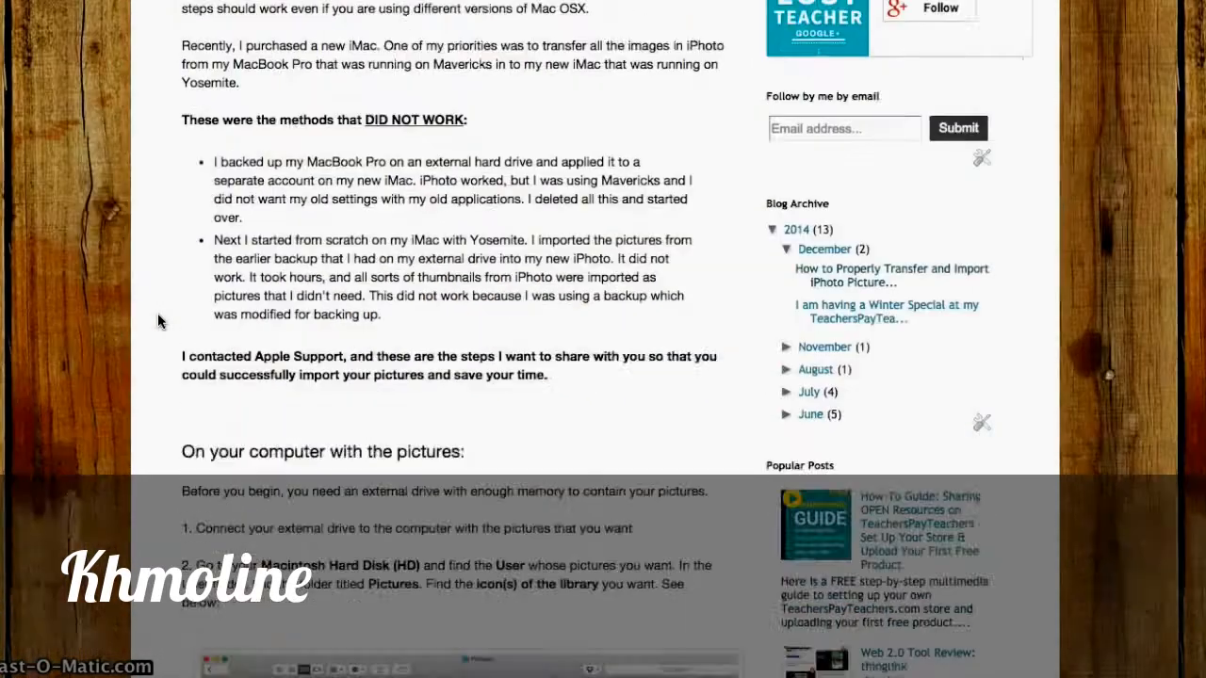
pyautogui.scroll(-9, 158, 321)
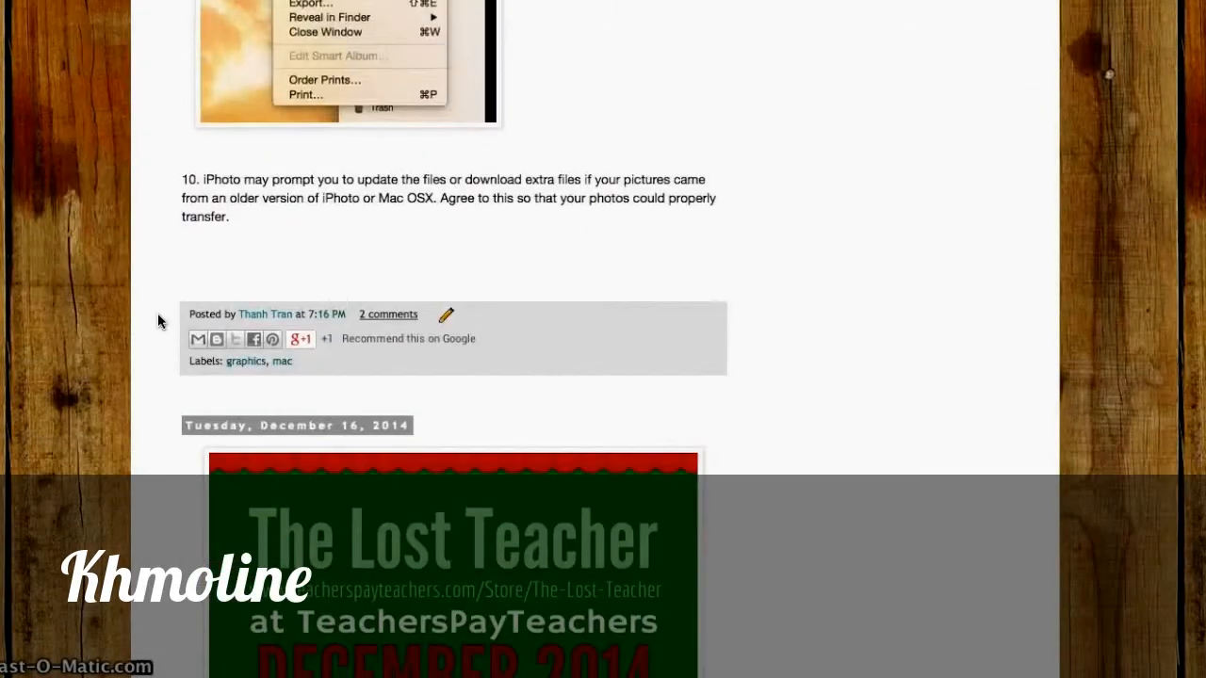
pyautogui.scroll(14, 159, 321)
pyautogui.scroll(8, 158, 313)
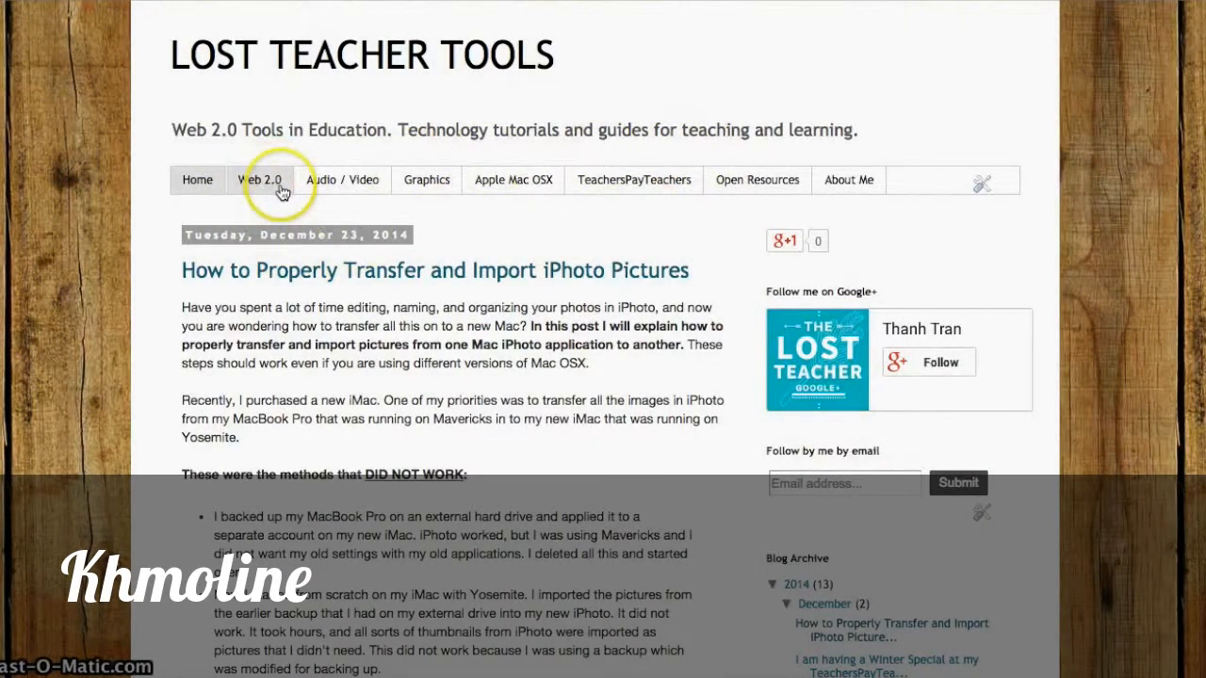
# - View the blog's Web 2.0 page and look through the posts collected under the web2.0 label
pyautogui.click(280, 192)
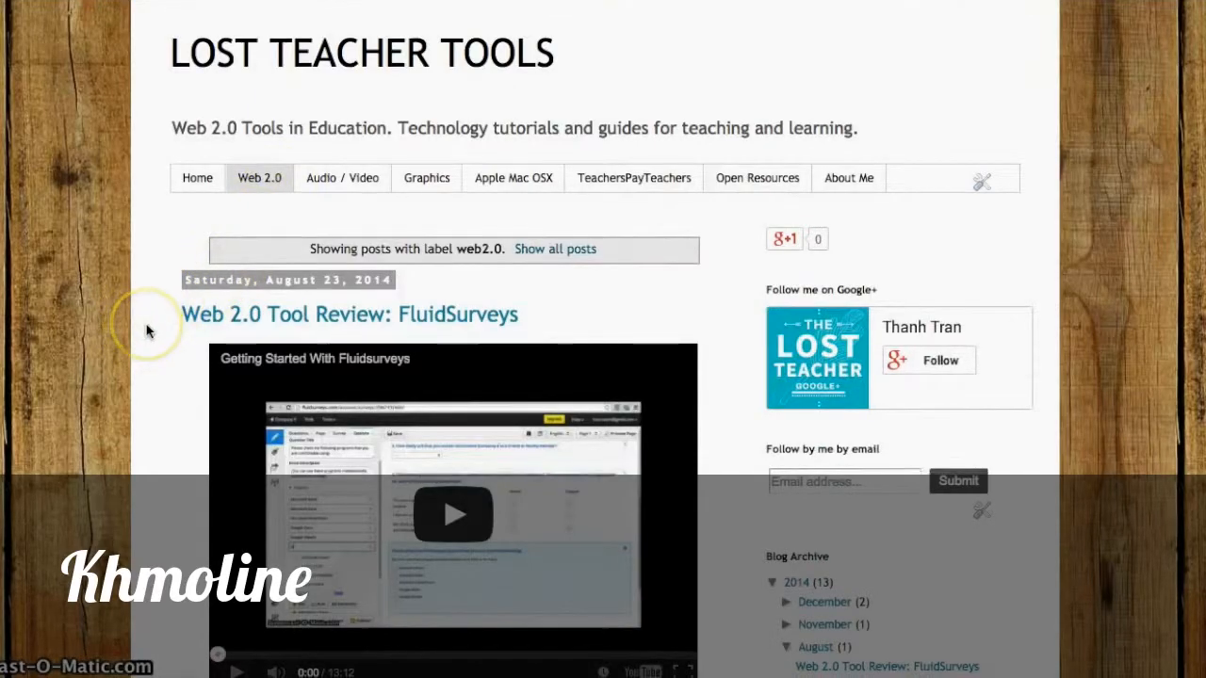
pyautogui.scroll(-5, 141, 334)
pyautogui.scroll(-15, 146, 321)
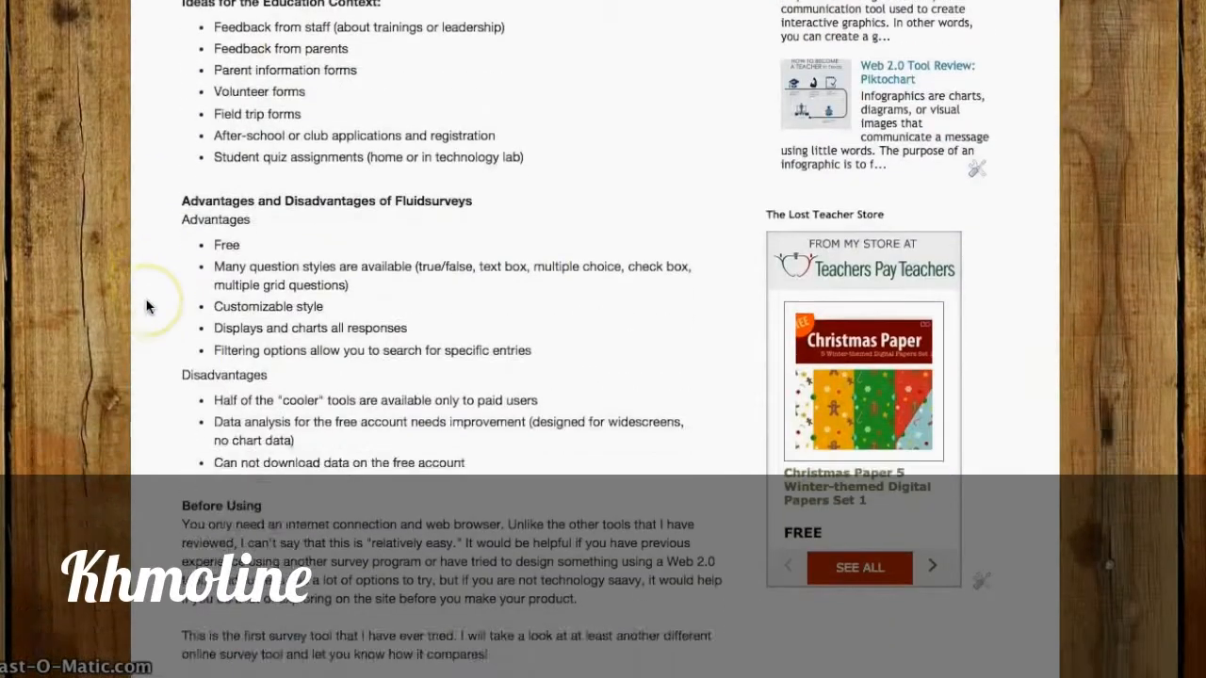
pyautogui.scroll(-9, 146, 306)
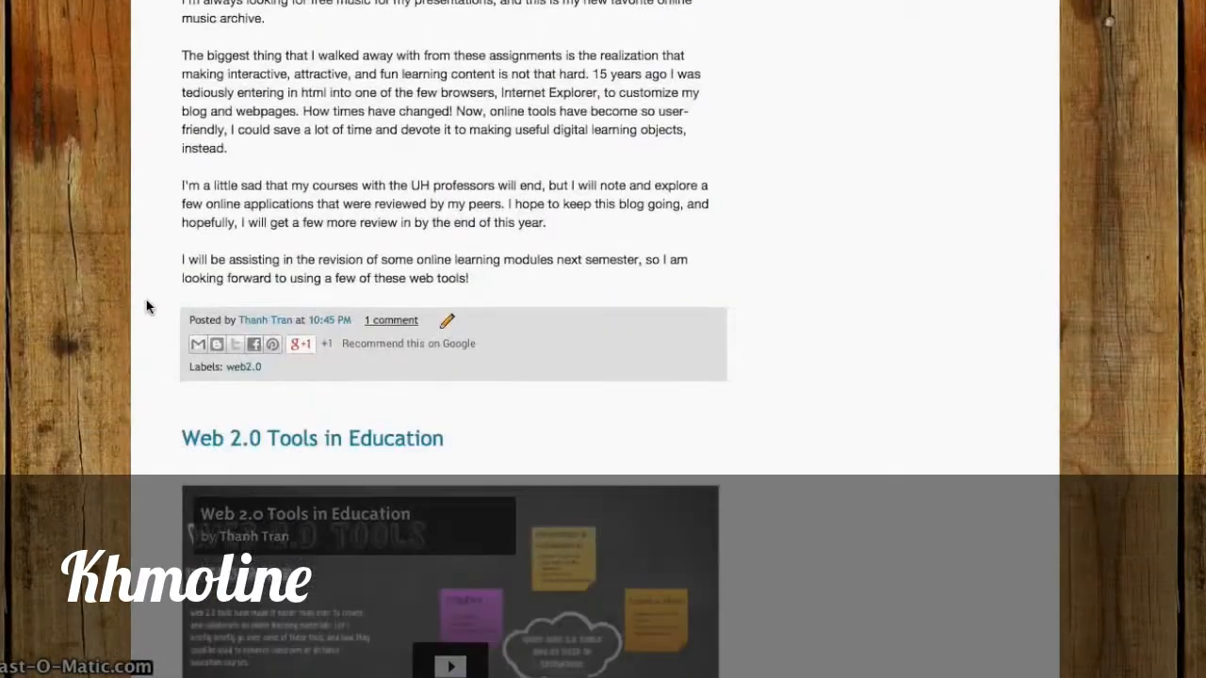
pyautogui.scroll(-6, 146, 306)
pyautogui.scroll(20, 146, 306)
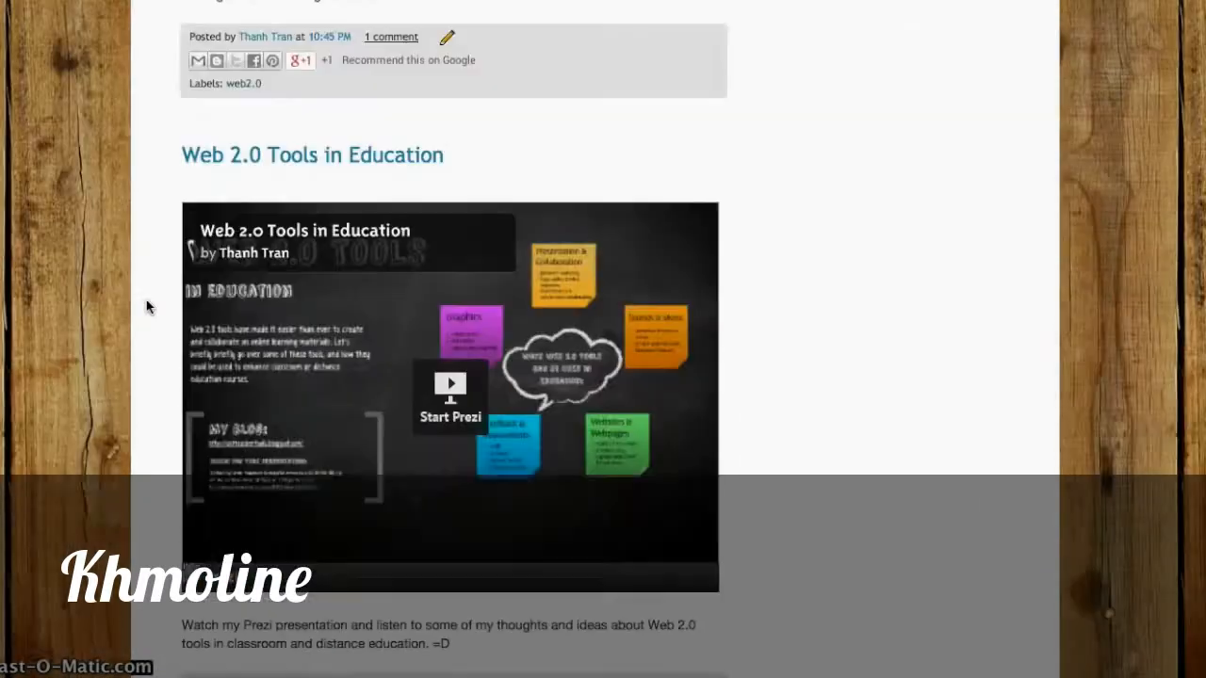
pyautogui.scroll(-1, 146, 306)
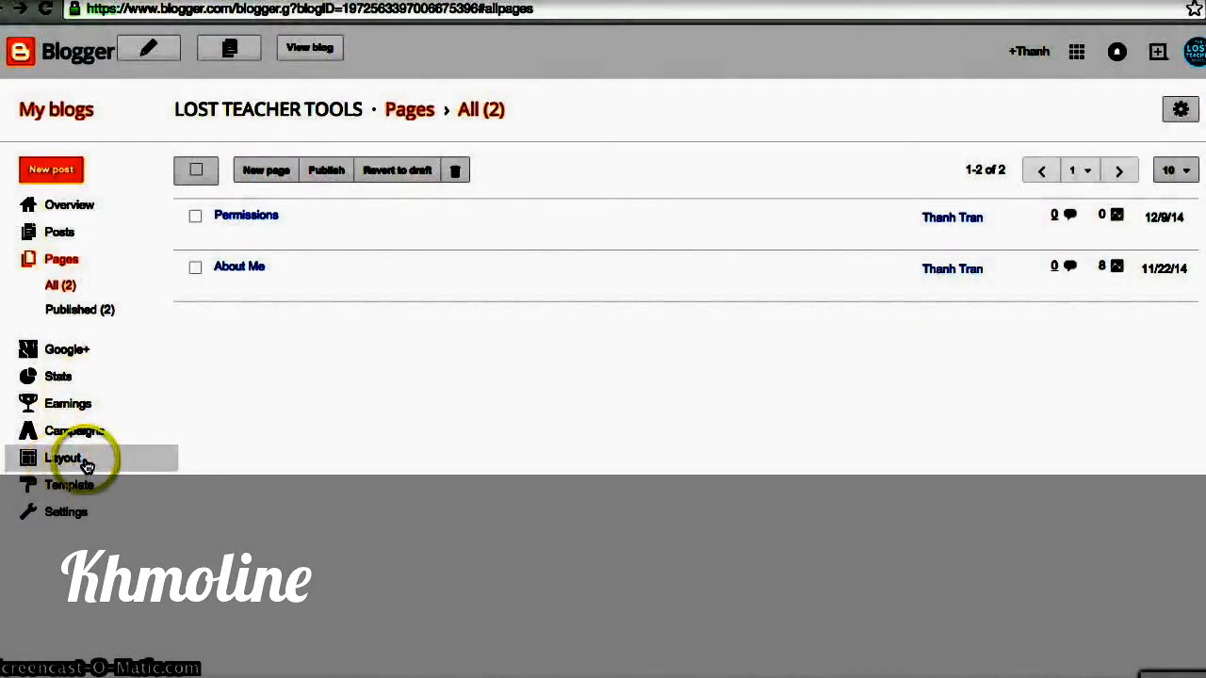
# - Go to the blog's layout in Blogger and open the Pages gadget's configuration
pyautogui.click(86, 467)
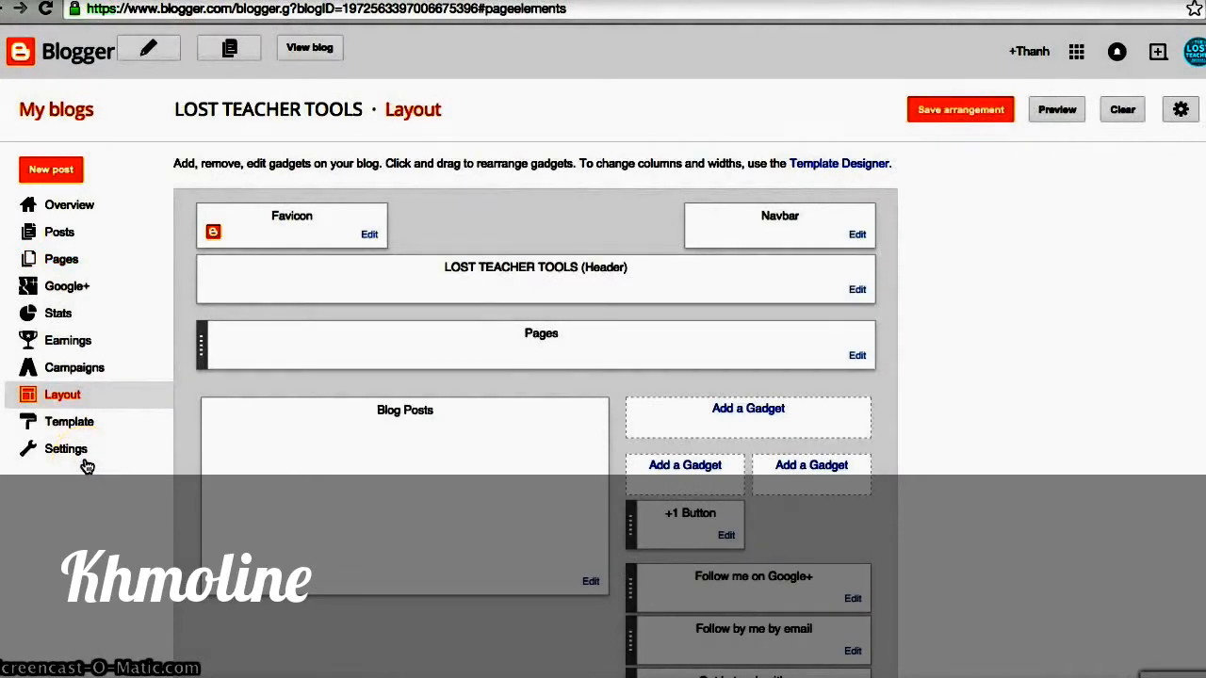
pyautogui.scroll(-1, 95, 481)
pyautogui.scroll(1, 95, 480)
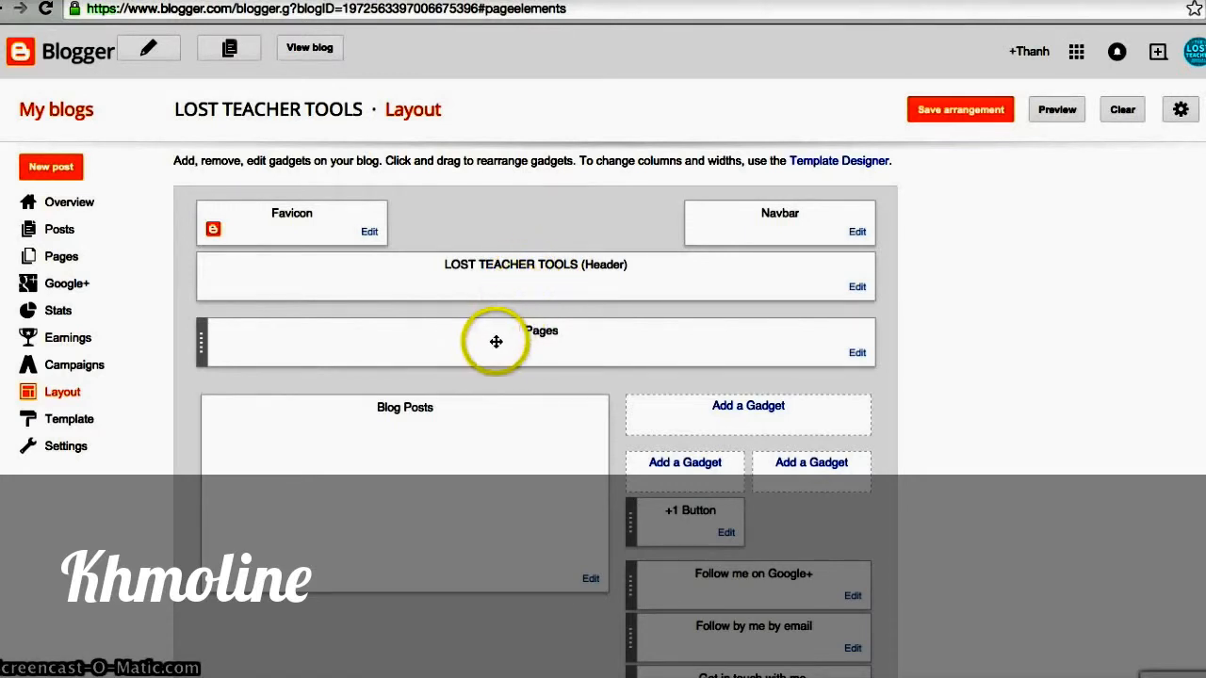
pyautogui.click(857, 354)
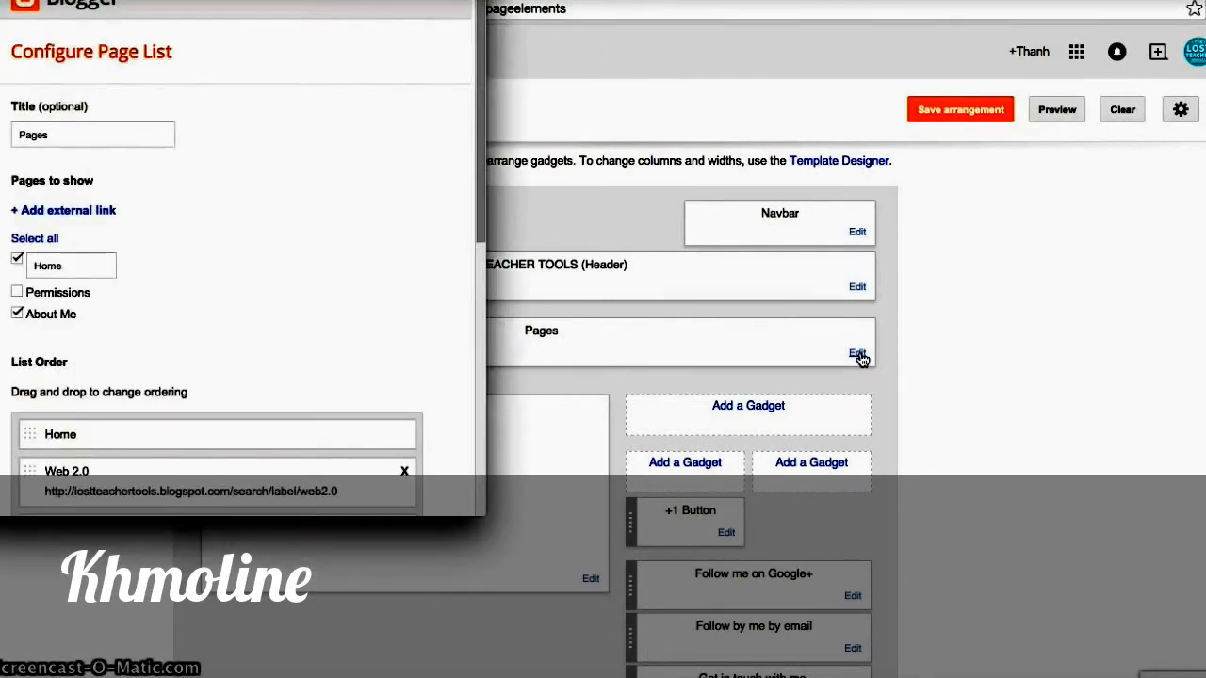
# - Examine the page list configuration, including the pages to show, the list order and the label link behind each entry
pyautogui.scroll(-3, 443, 254)
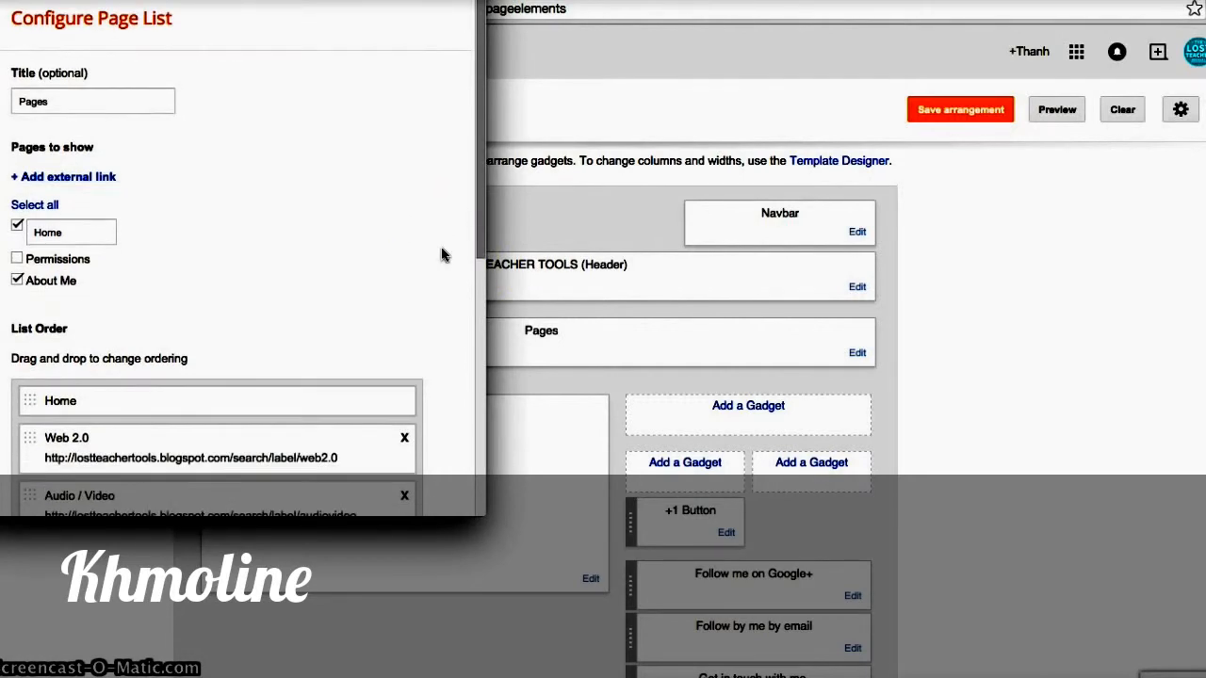
pyautogui.scroll(3, 443, 255)
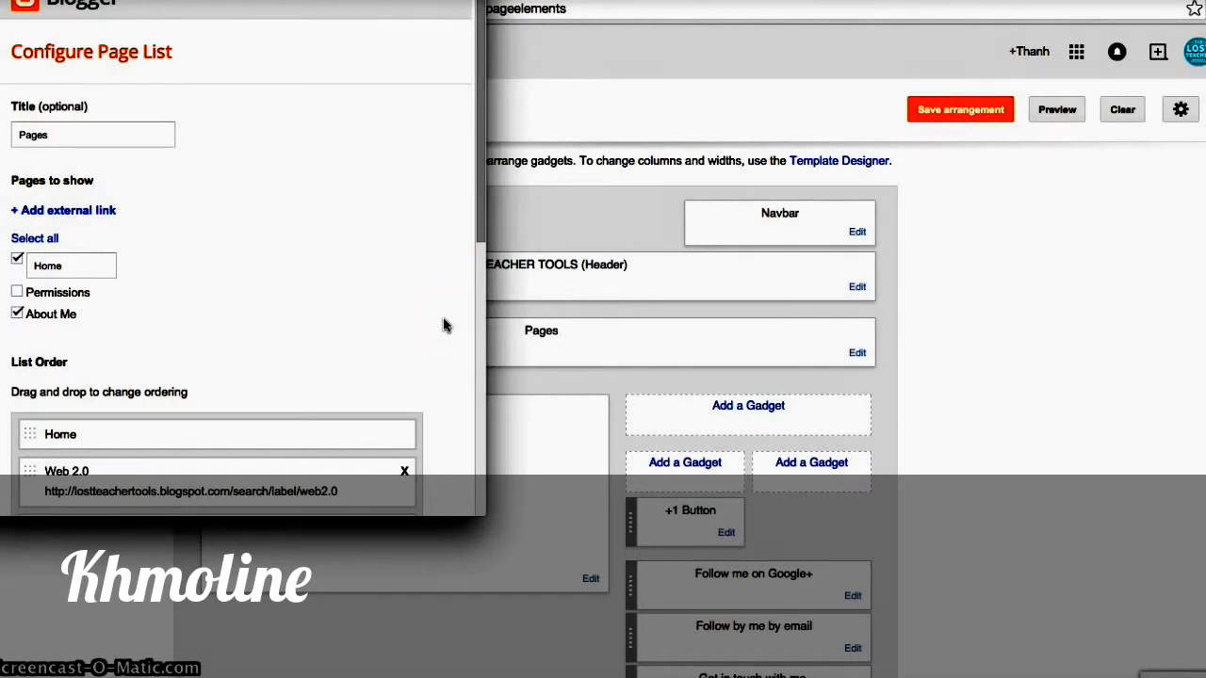
pyautogui.scroll(-5, 445, 325)
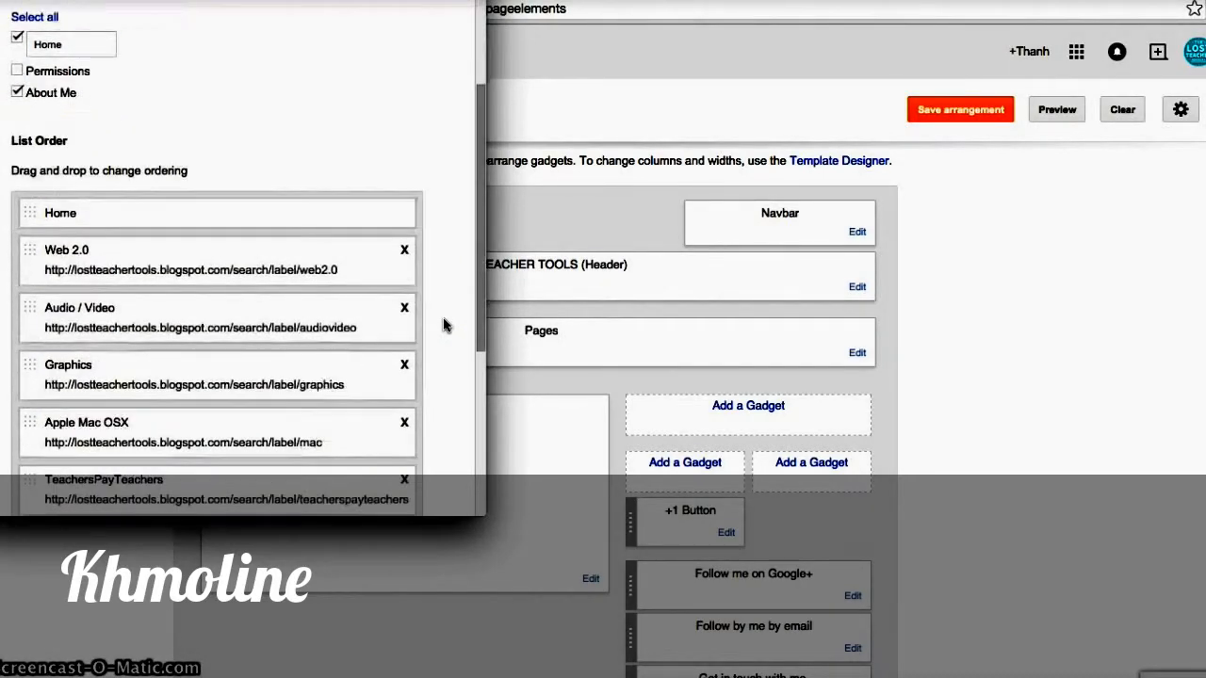
pyautogui.scroll(-1, 444, 325)
pyautogui.scroll(2, 445, 325)
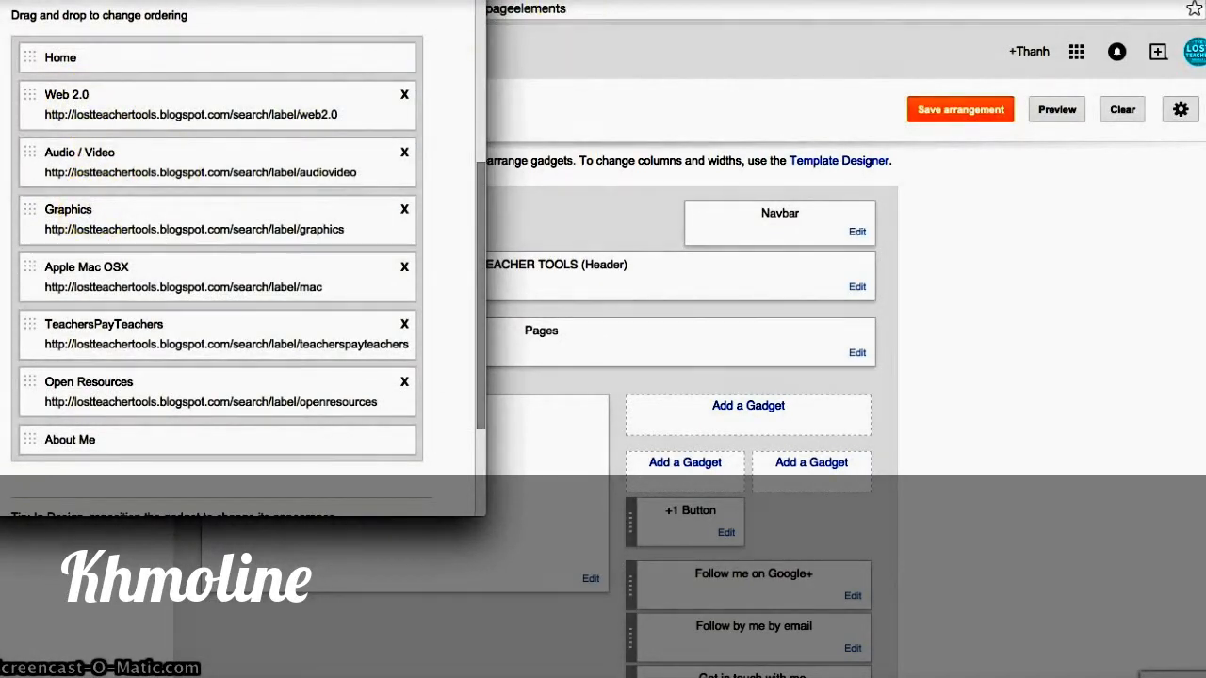
pyautogui.click(499, 17)
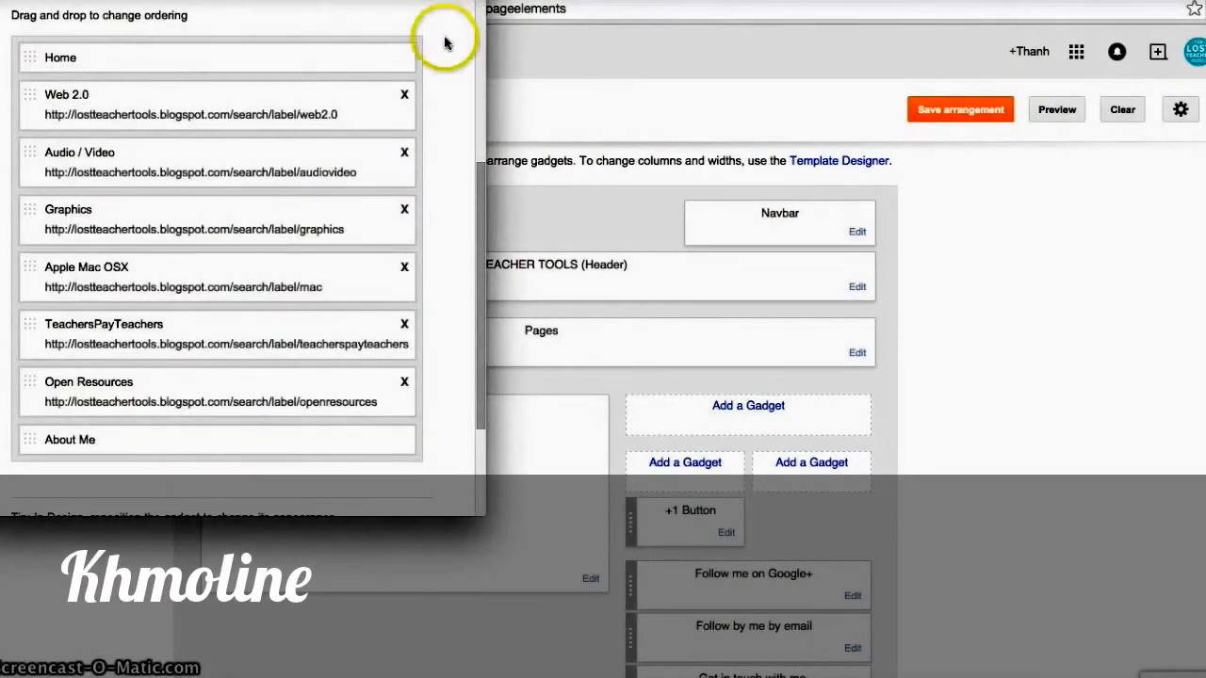
pyautogui.scroll(5, 436, 62)
pyautogui.scroll(-1, 436, 68)
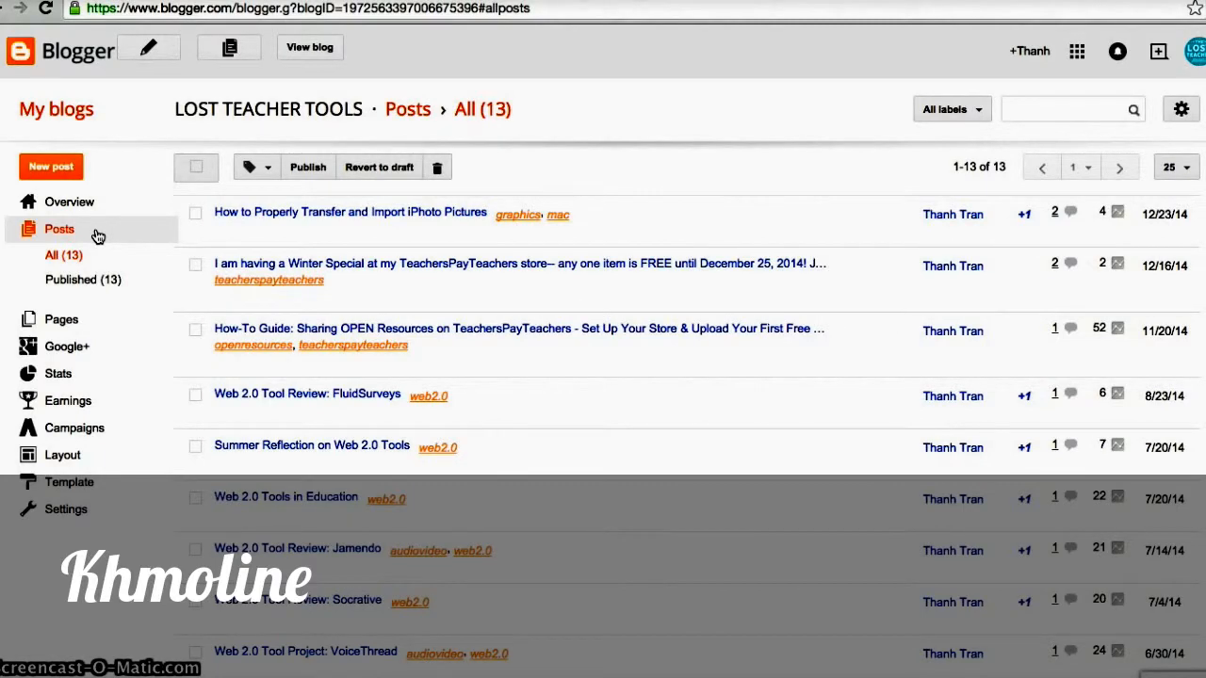
# - Add the label "presentation" to the post "Web 2.0 Tool Project: VoiceThread" and update the post
pyautogui.scroll(-3, 153, 396)
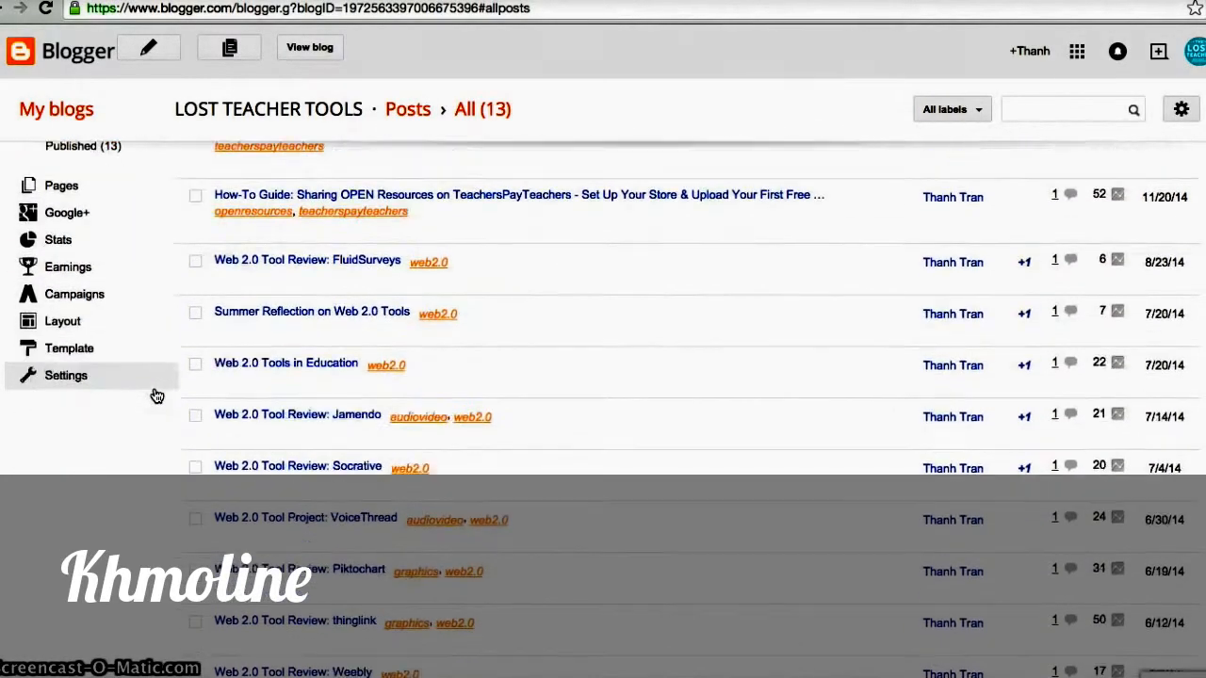
pyautogui.scroll(-2, 154, 395)
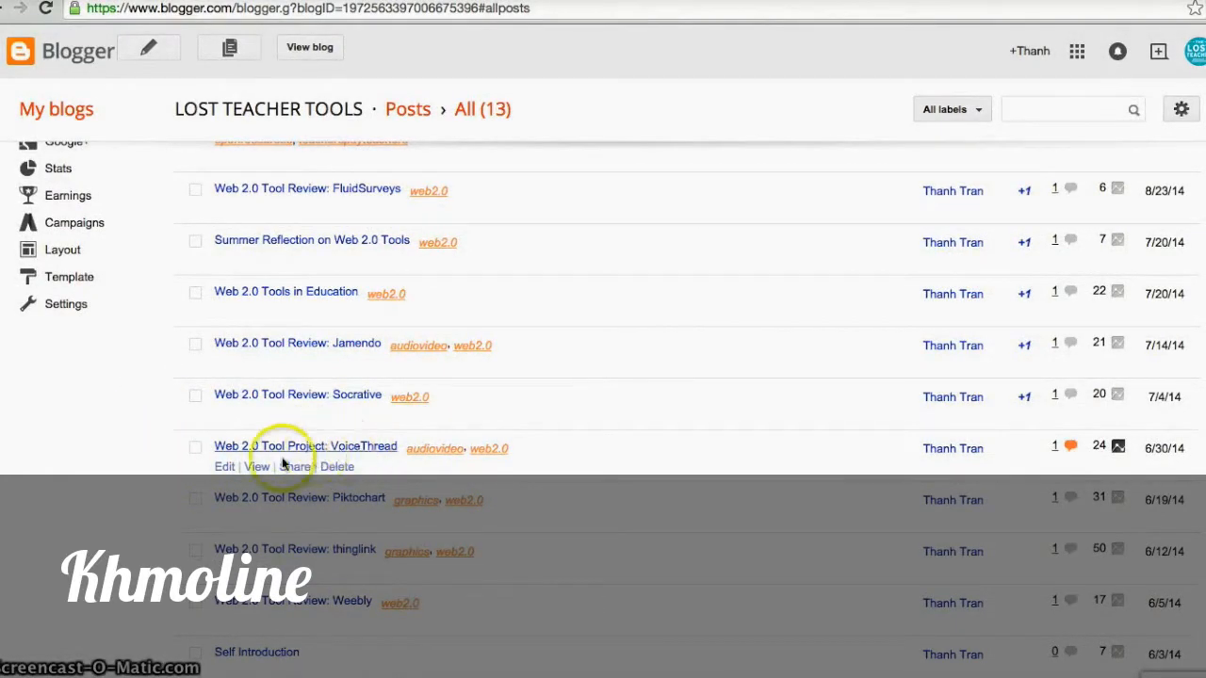
pyautogui.click(224, 468)
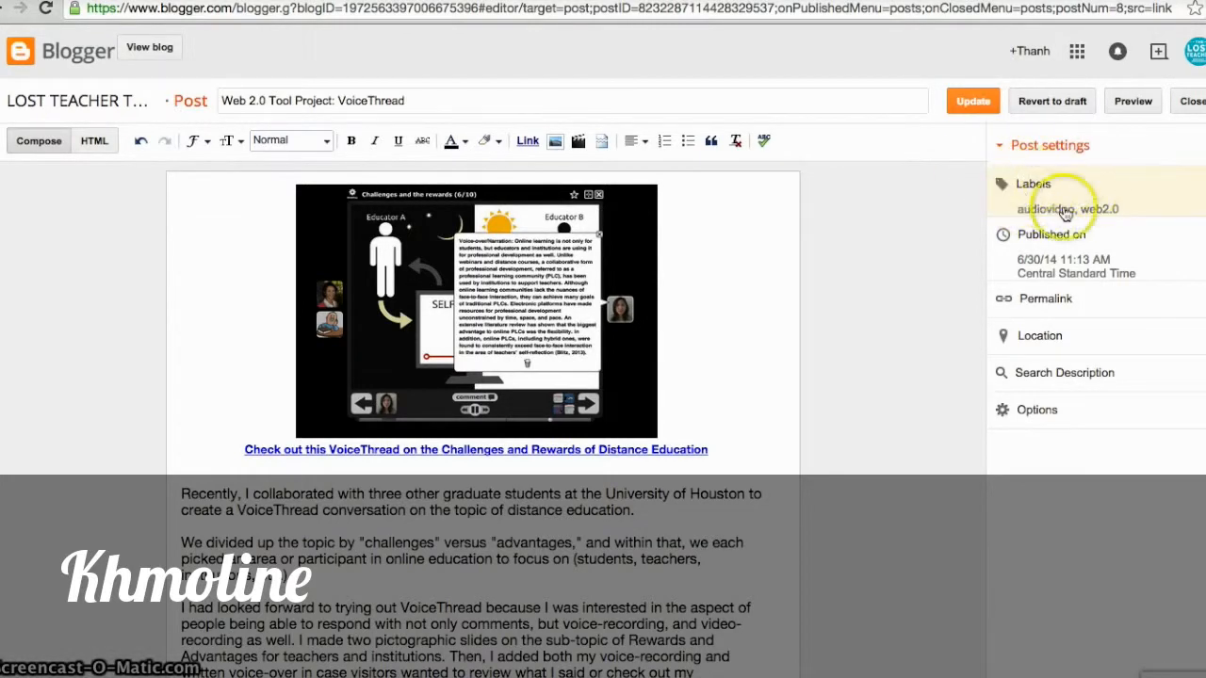
pyautogui.click(1112, 205)
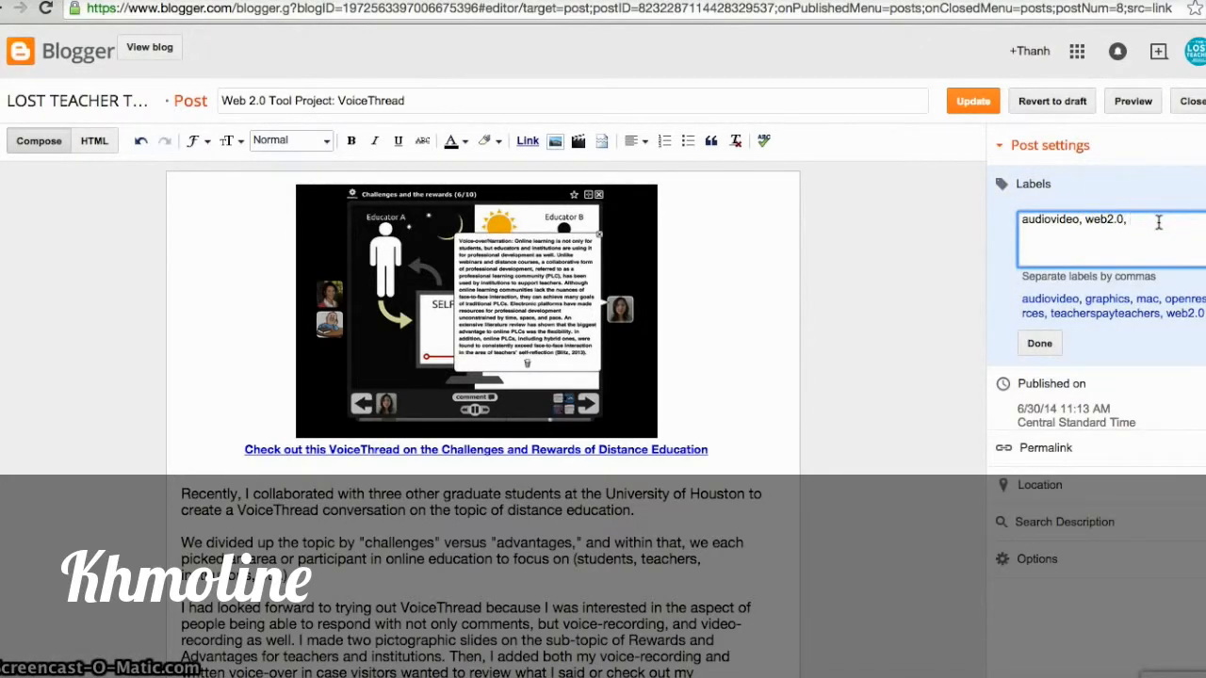
pyautogui.write('presentation')
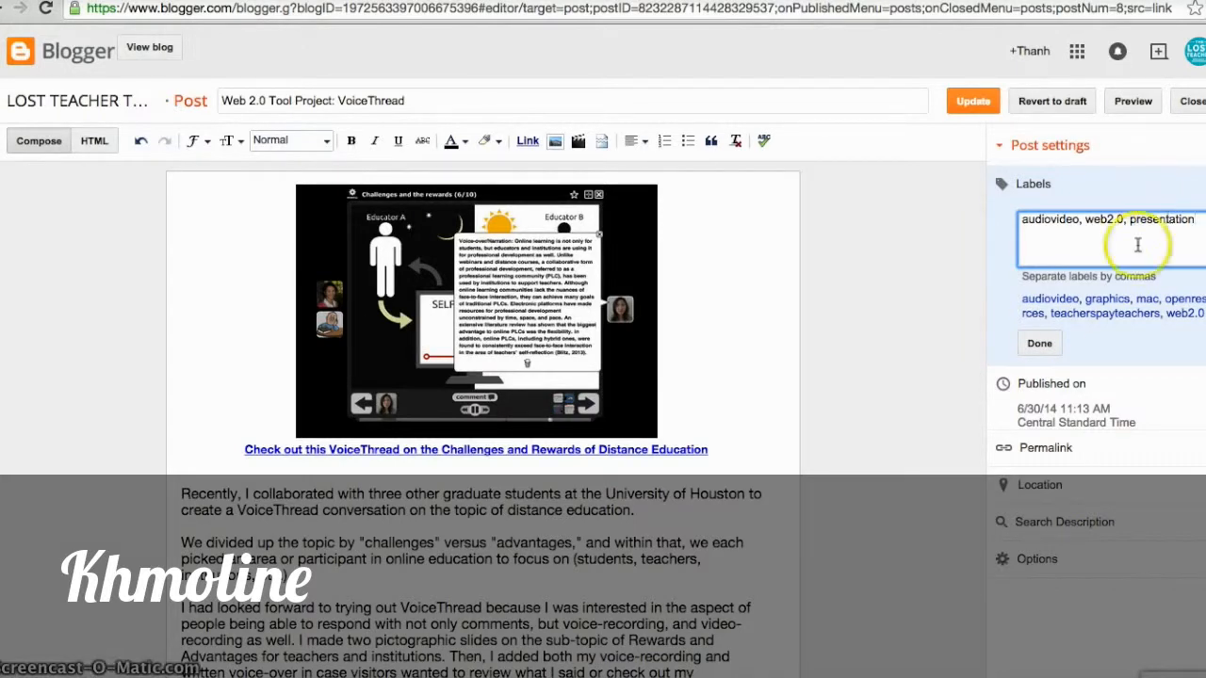
pyautogui.click(1038, 345)
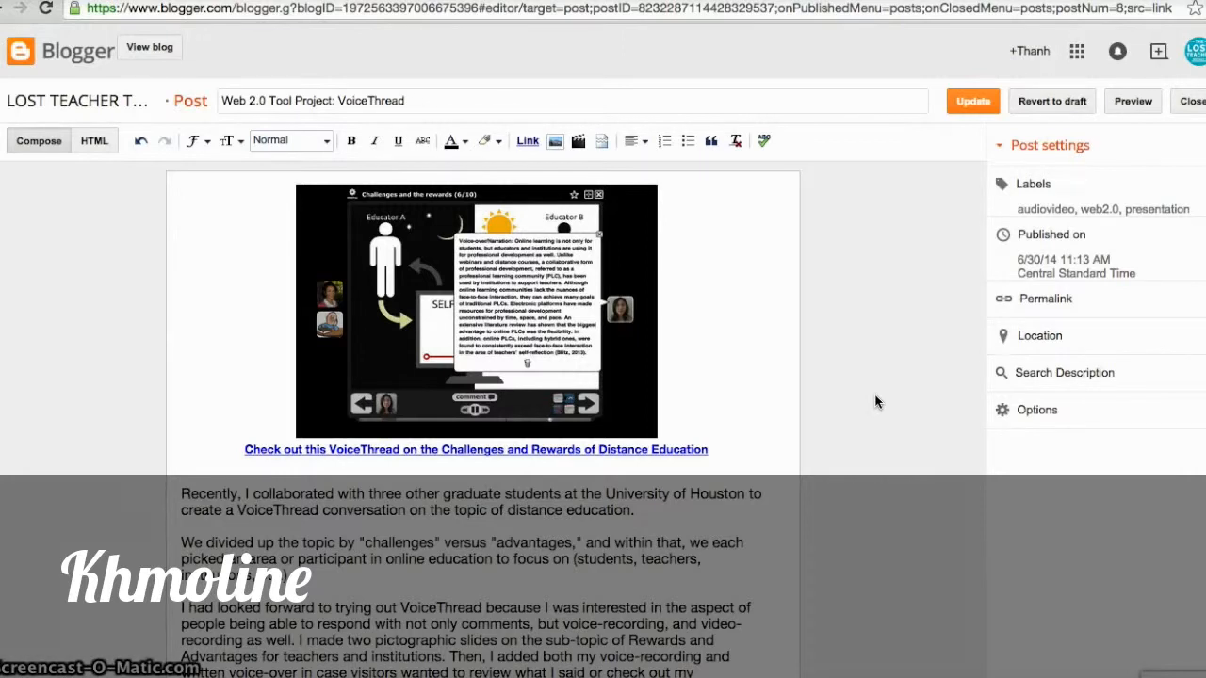
pyautogui.click(976, 102)
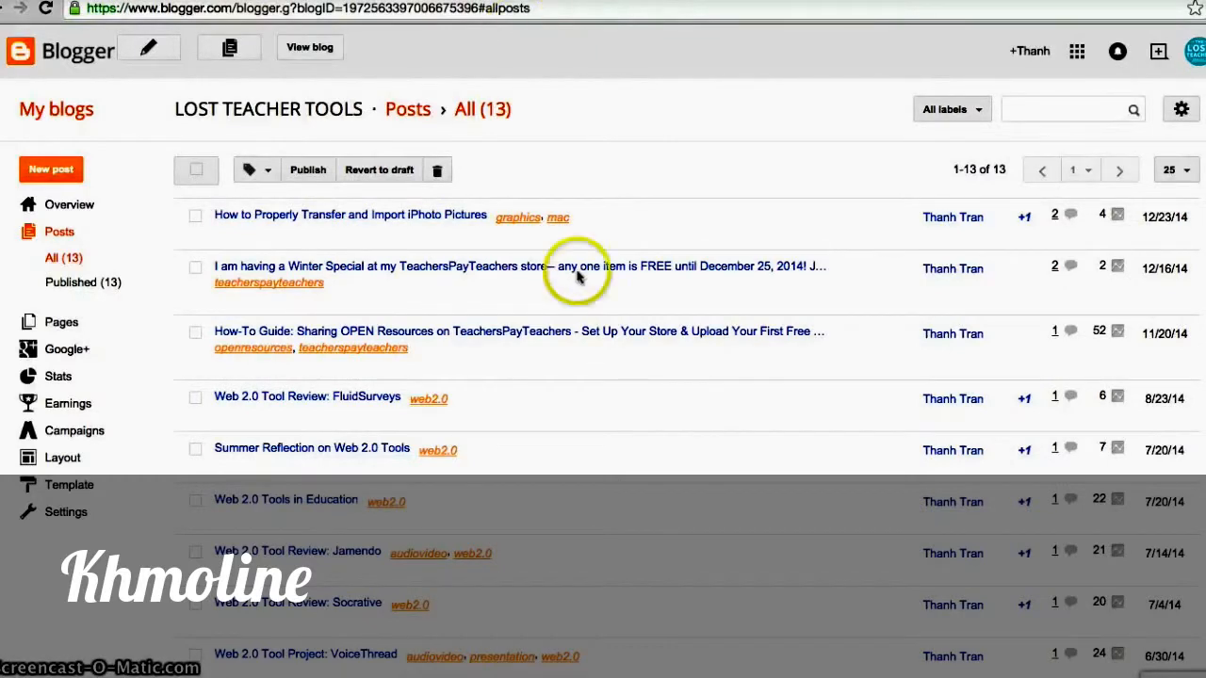
# - Check the VoiceThread post's labels in the post list, and find the post among the older posts on the live blog
pyautogui.scroll(-3, 581, 444)
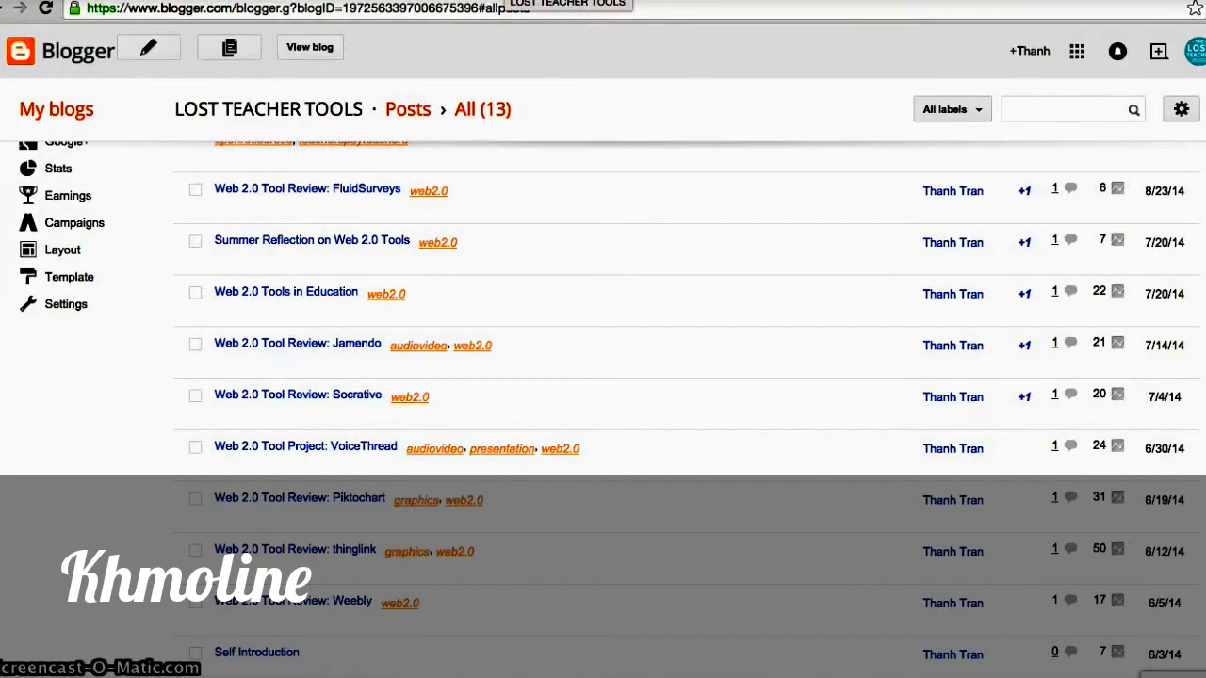
pyautogui.click(509, 0)
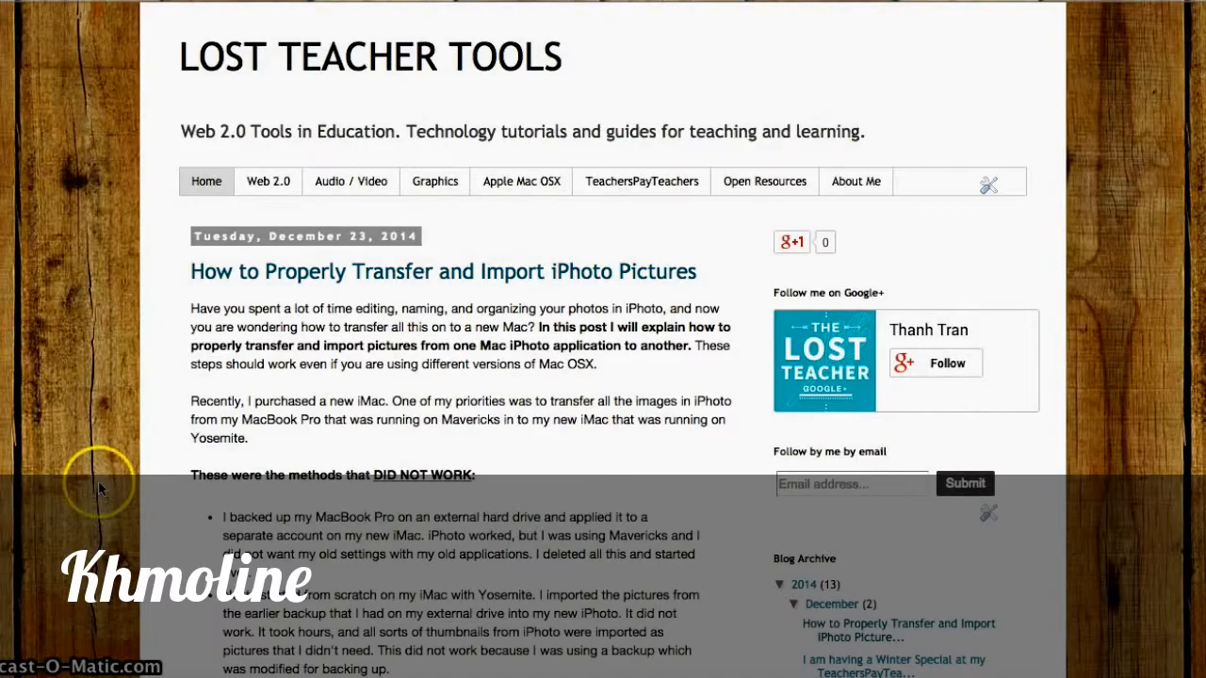
pyautogui.scroll(-20, 104, 480)
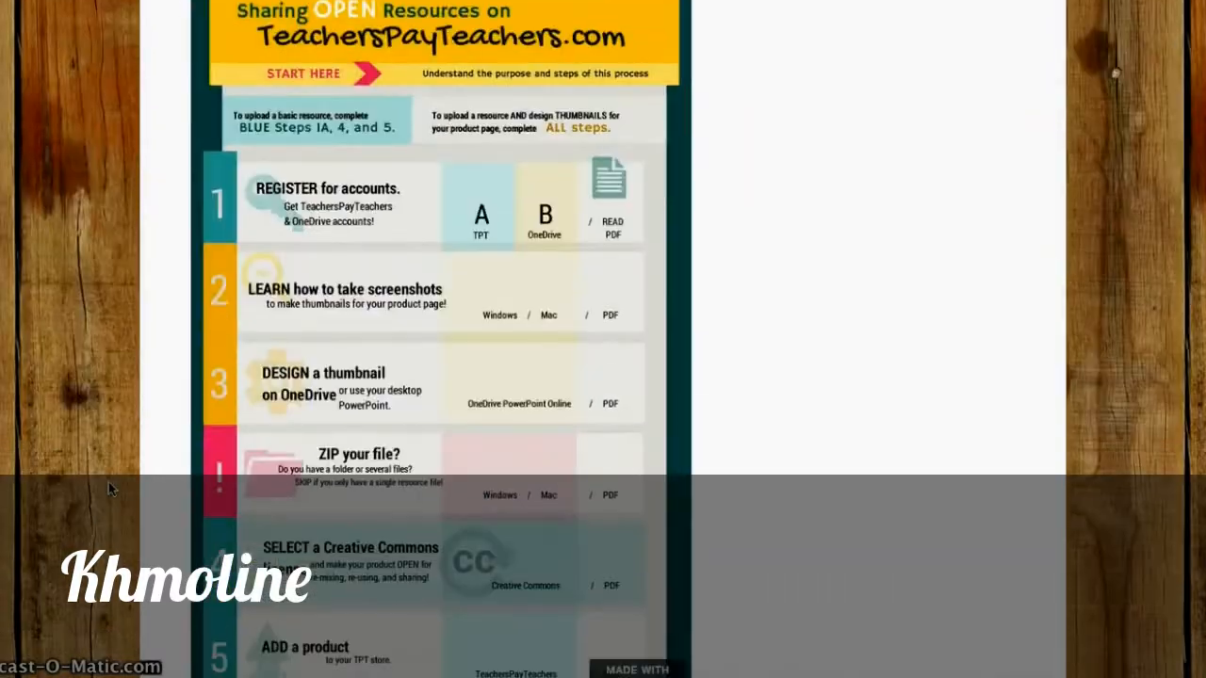
pyautogui.scroll(-15, 109, 482)
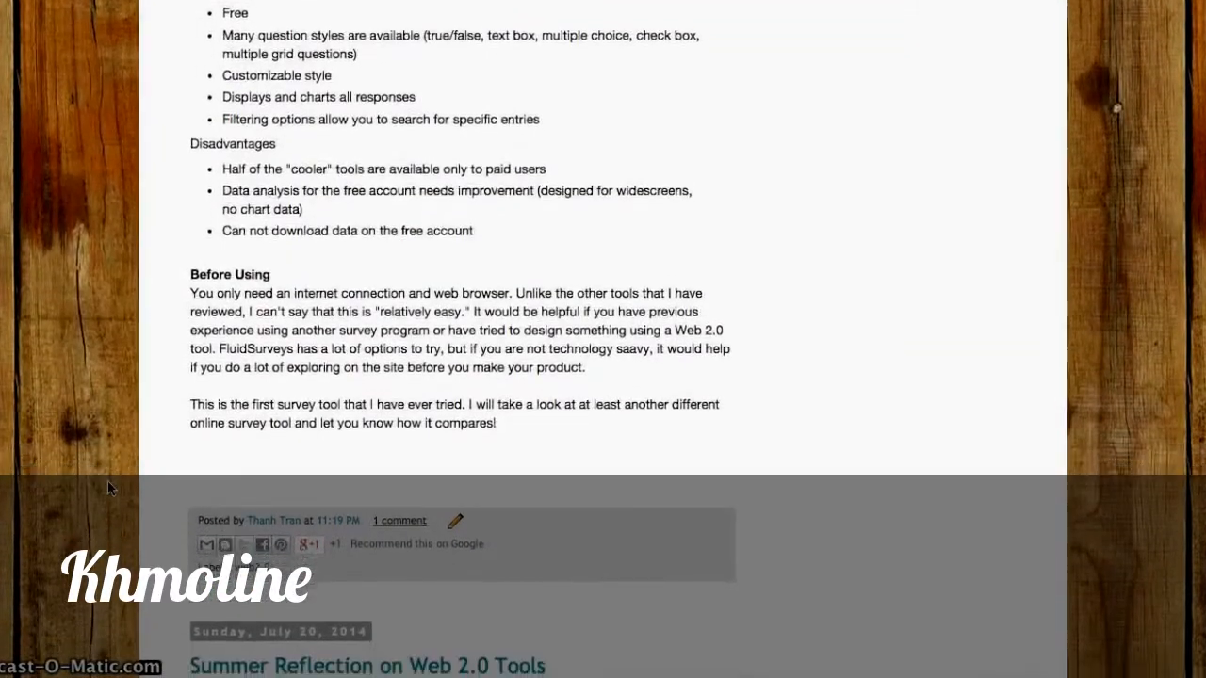
pyautogui.scroll(-8, 107, 481)
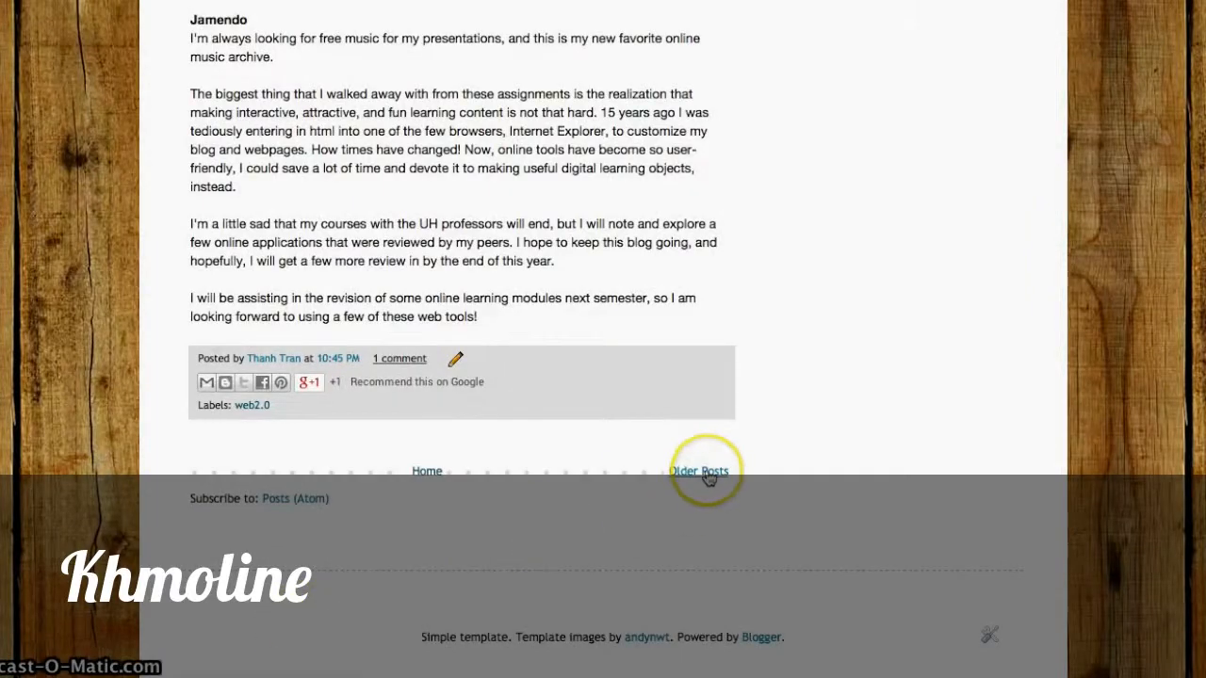
pyautogui.click(708, 476)
pyautogui.scroll(-15, 132, 476)
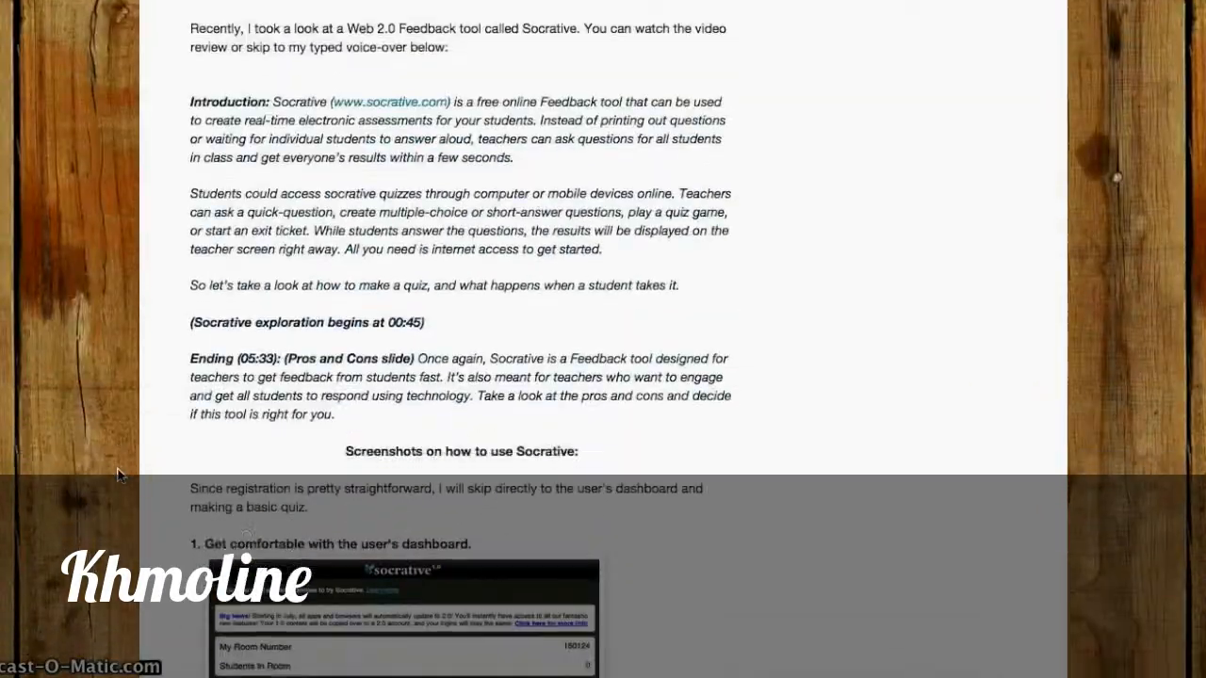
pyautogui.scroll(-20, 118, 476)
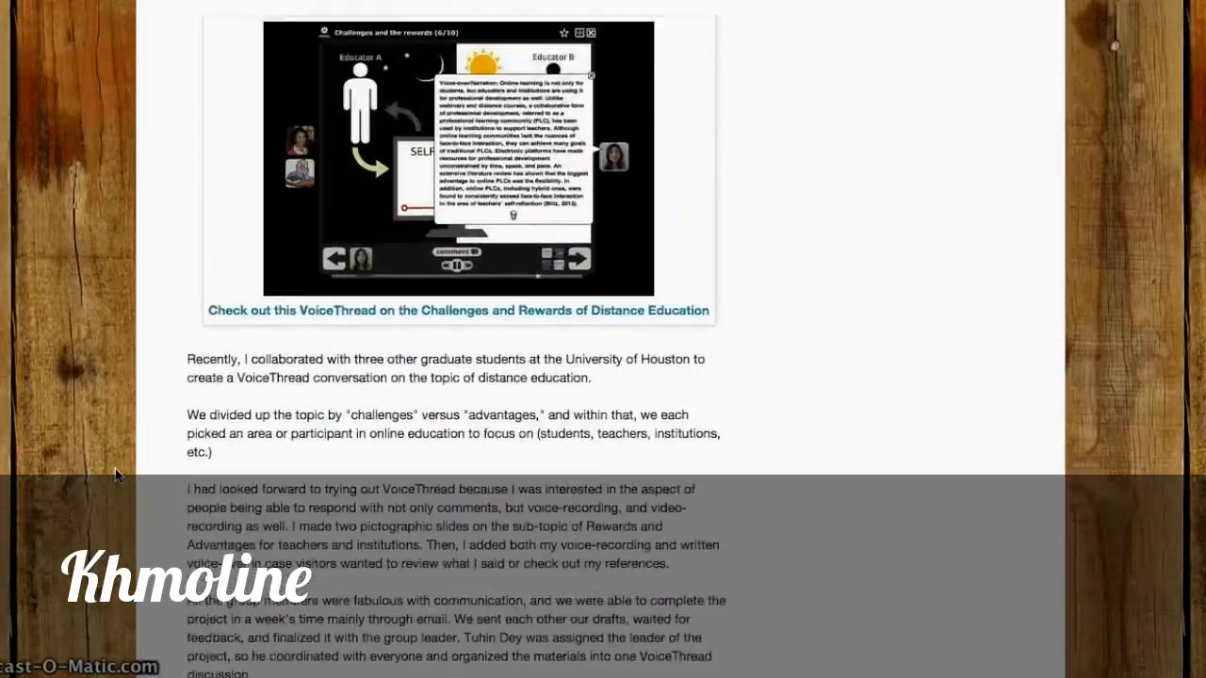
pyautogui.scroll(2, 115, 476)
pyautogui.scroll(-10, 115, 476)
pyautogui.scroll(5, 115, 476)
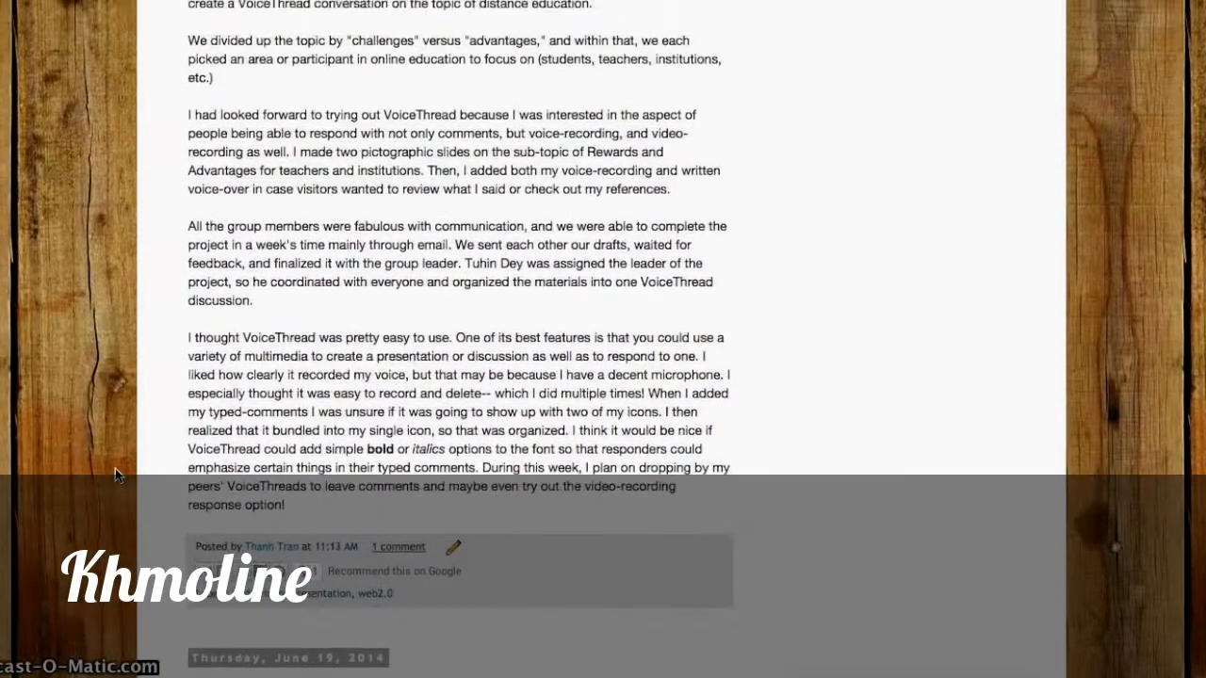
# - Open the blog's posts labelled "presentation" and copy the label page's web address
pyautogui.scroll(1, 115, 476)
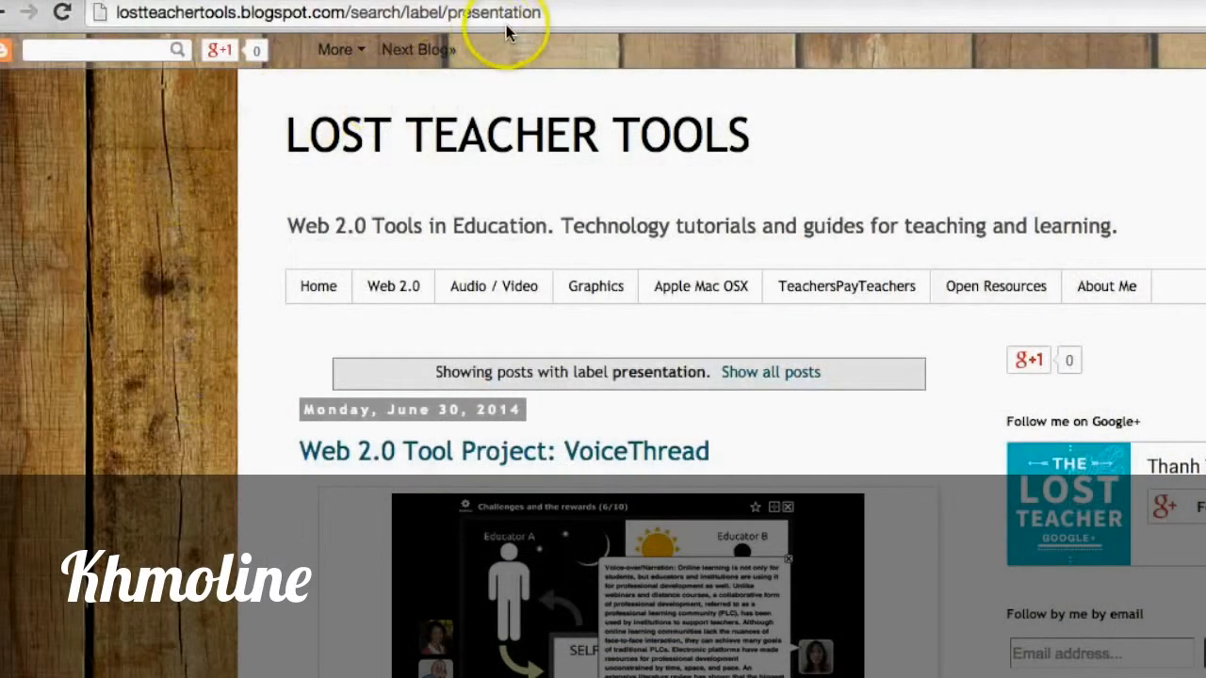
pyautogui.click(506, 13)
pyautogui.hotkey('ctrl', 'c')
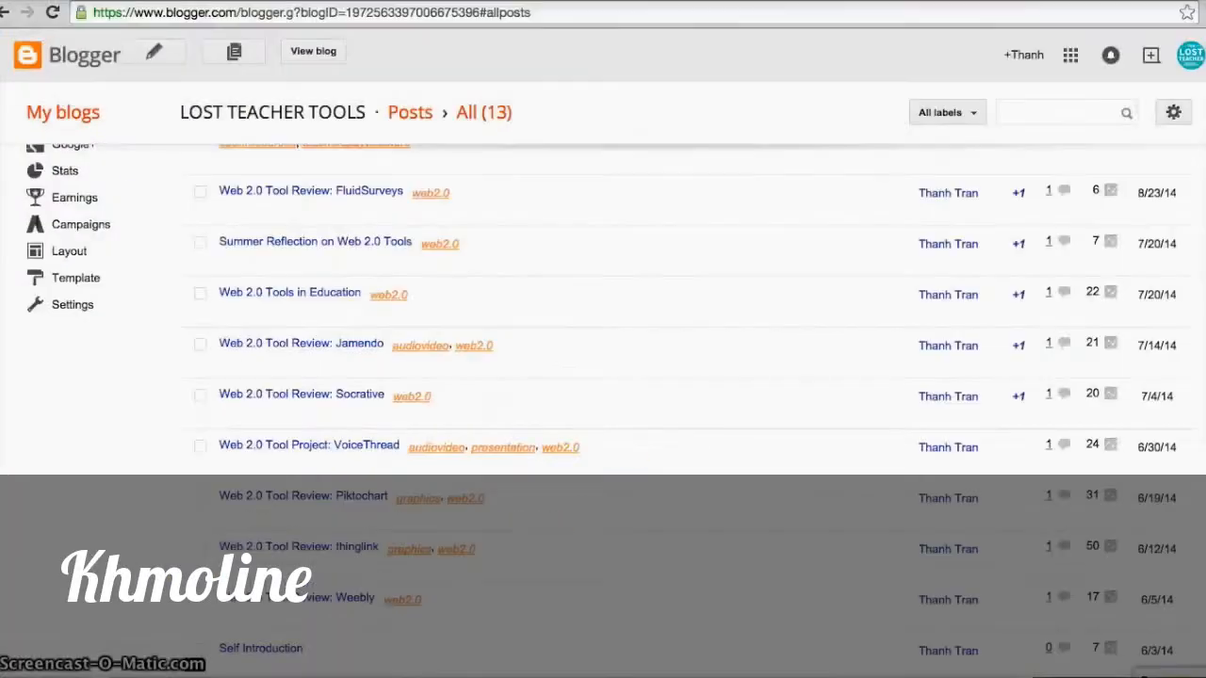
pyautogui.scroll(5, 136, 334)
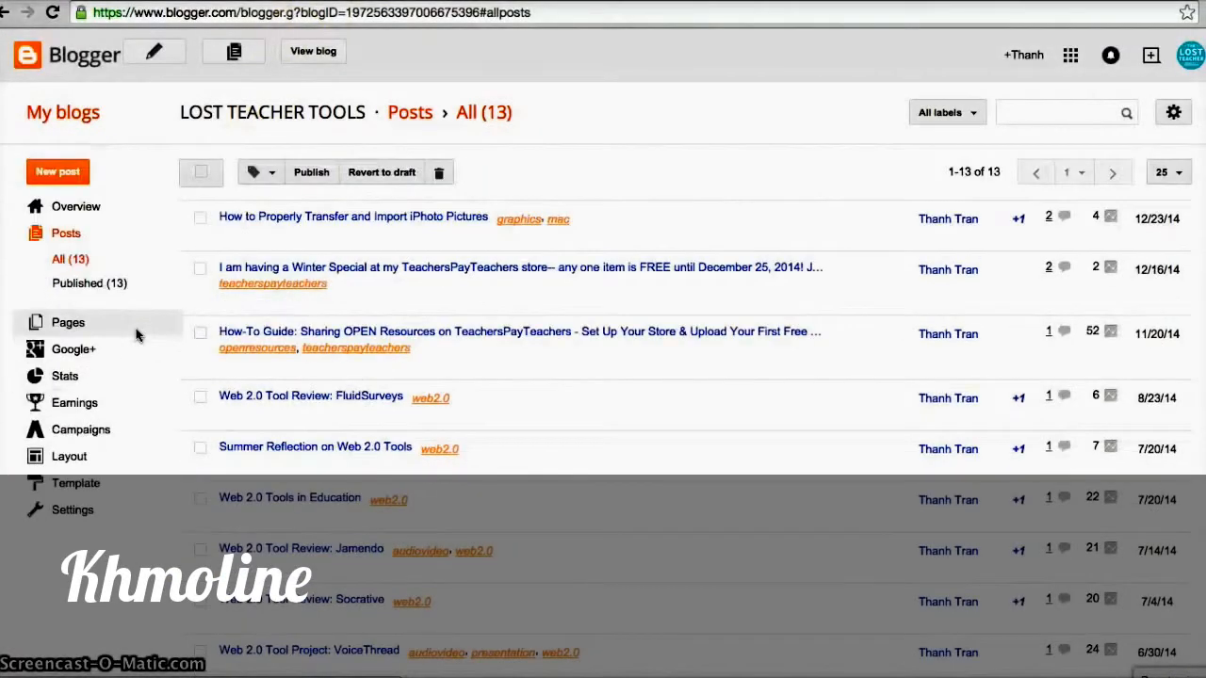
pyautogui.click(70, 457)
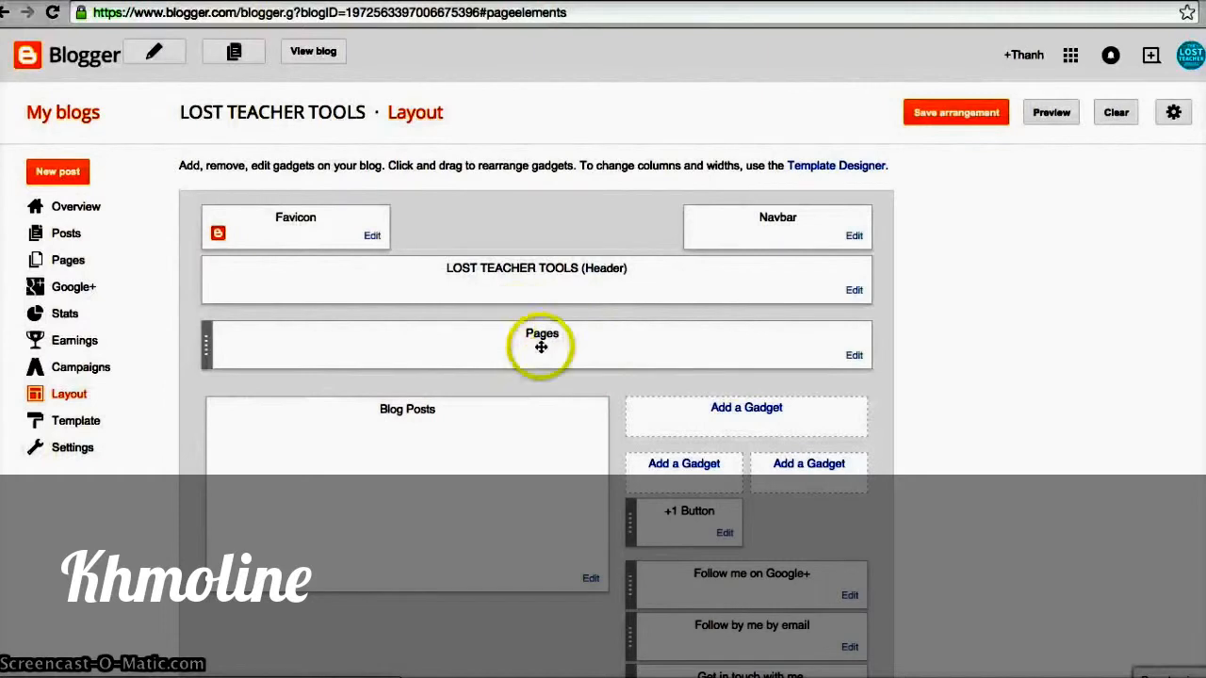
pyautogui.click(855, 357)
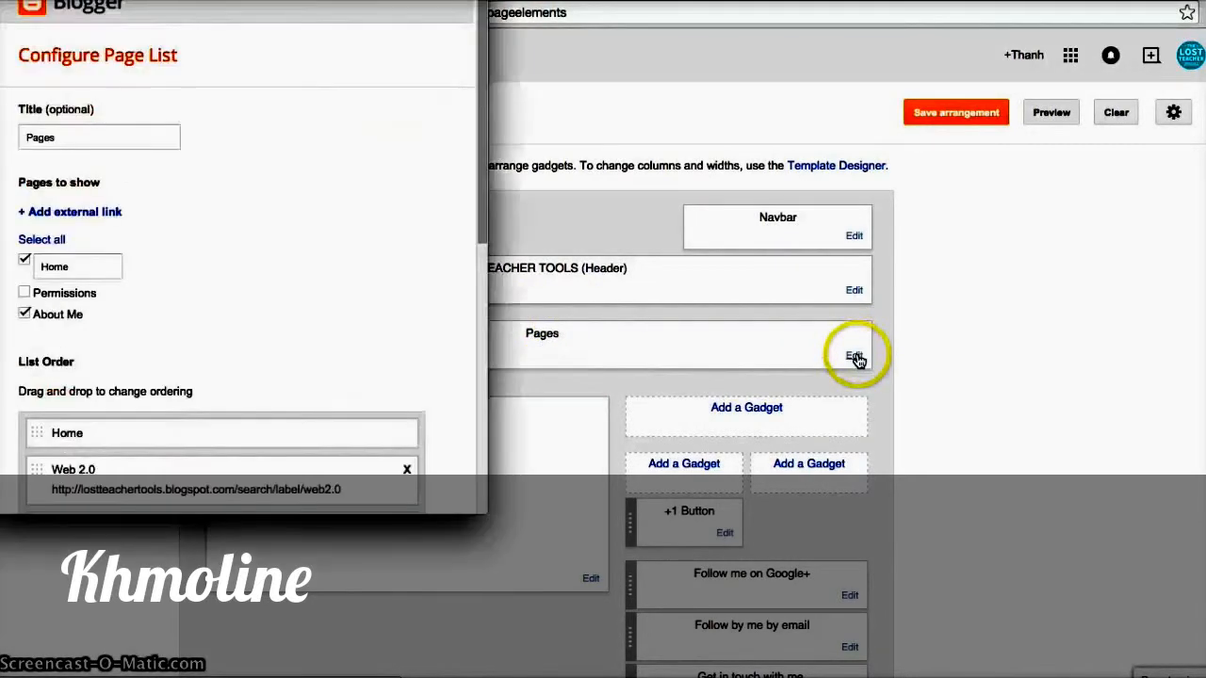
pyautogui.click(25, 212)
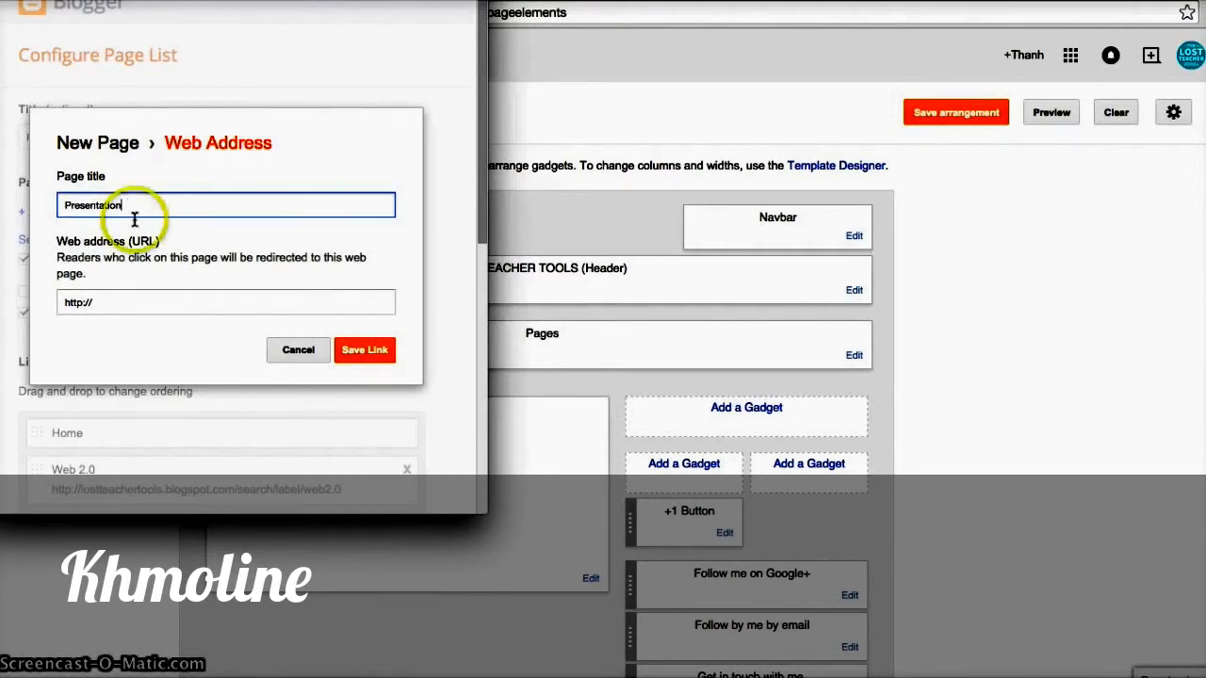
pyautogui.click(120, 300)
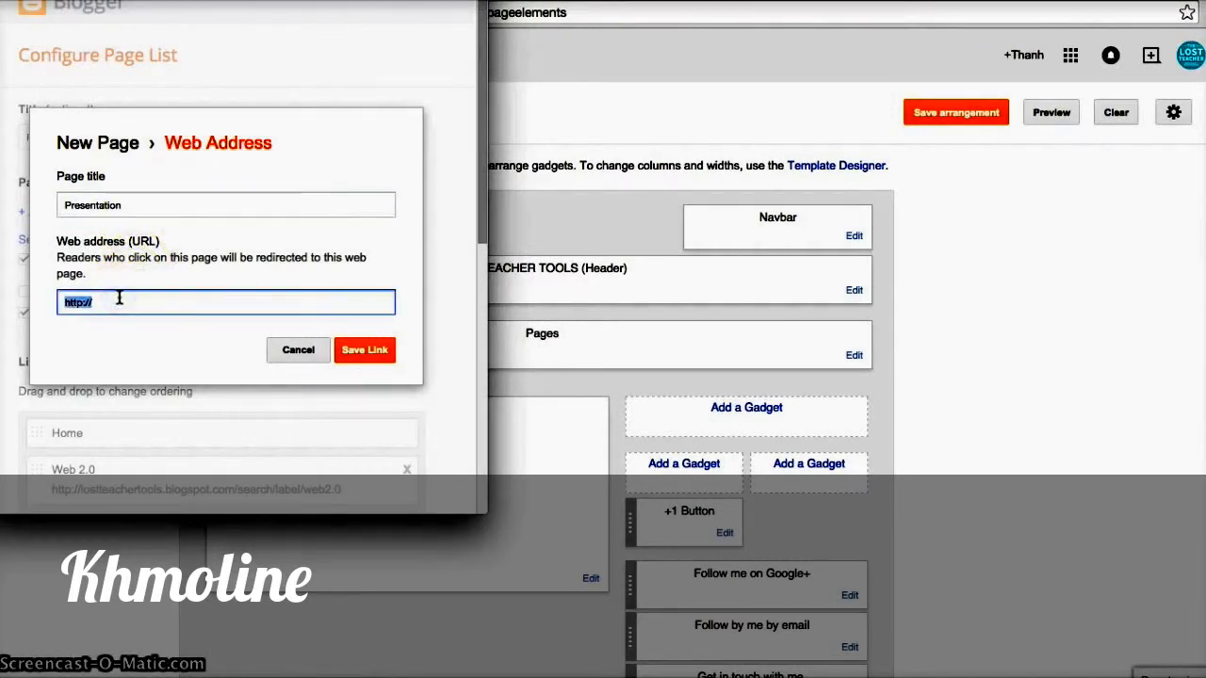
pyautogui.hotkey('ctrl', 'v')
pyautogui.click(372, 352)
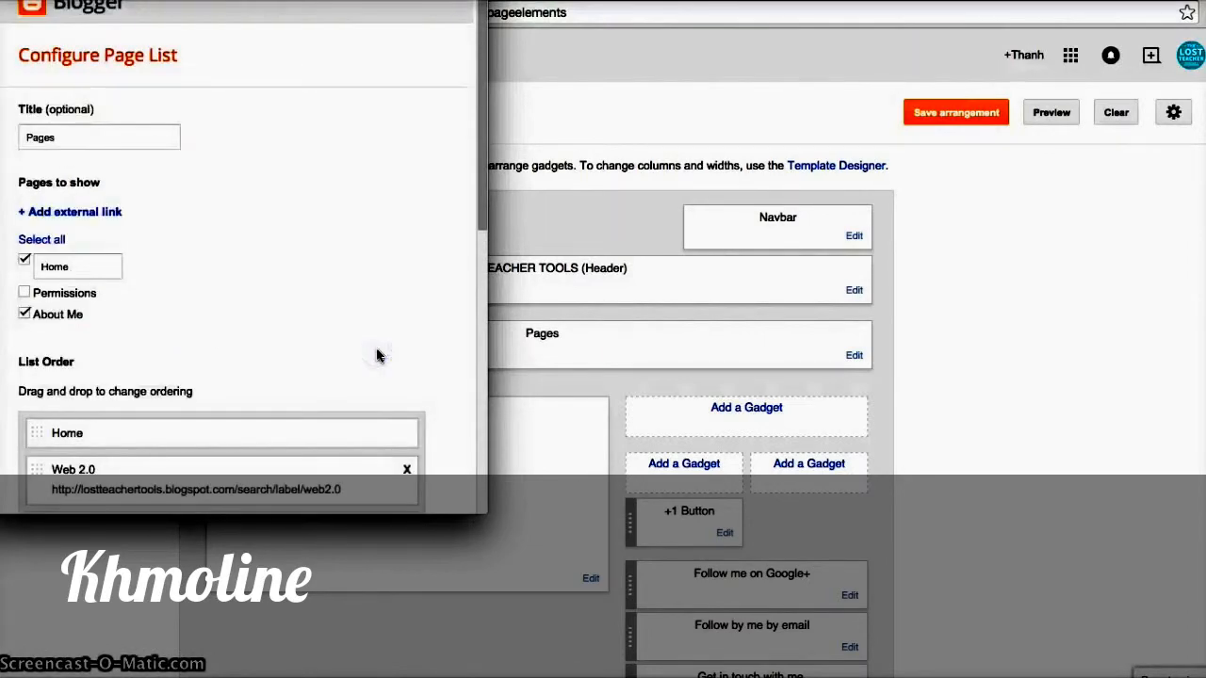
# - Move the Presentation entry between Graphics and Apple Mac OSX in the page list order, and save the gadget
pyautogui.click(433, 364)
pyautogui.scroll(-5, 450, 377)
pyautogui.scroll(-2, 450, 376)
pyautogui.scroll(3, 449, 377)
pyautogui.click(40, 440)
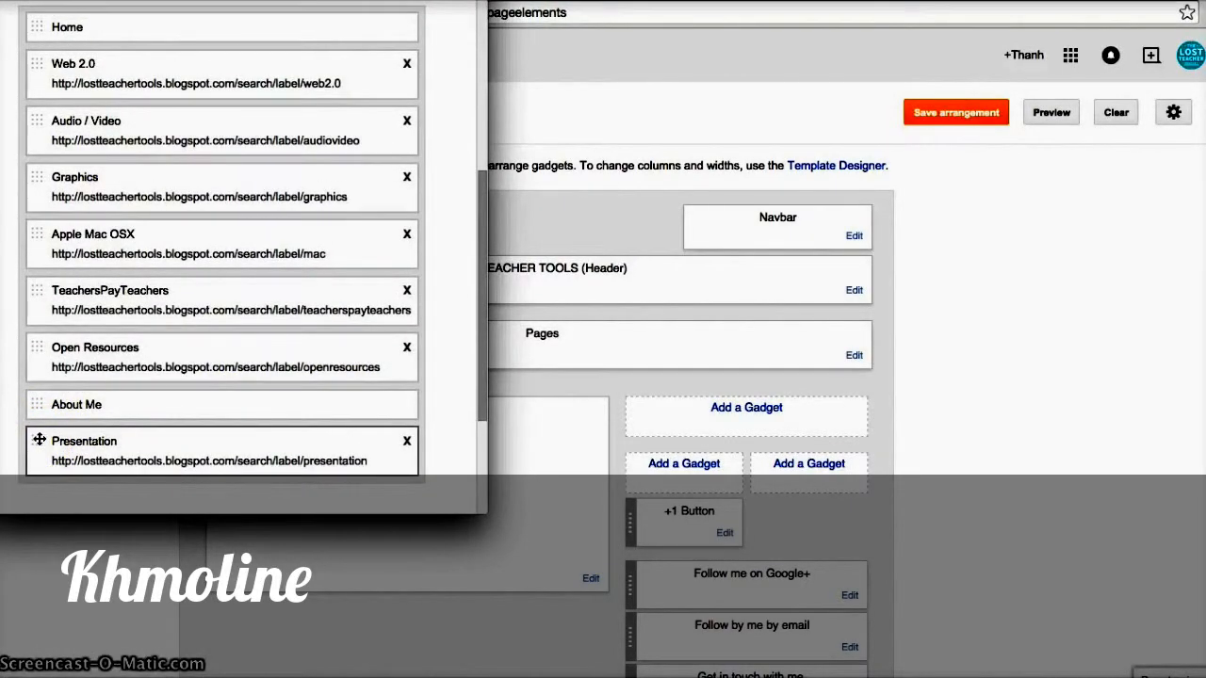
pyautogui.moveTo(40, 440); pyautogui.dragTo(50, 206)
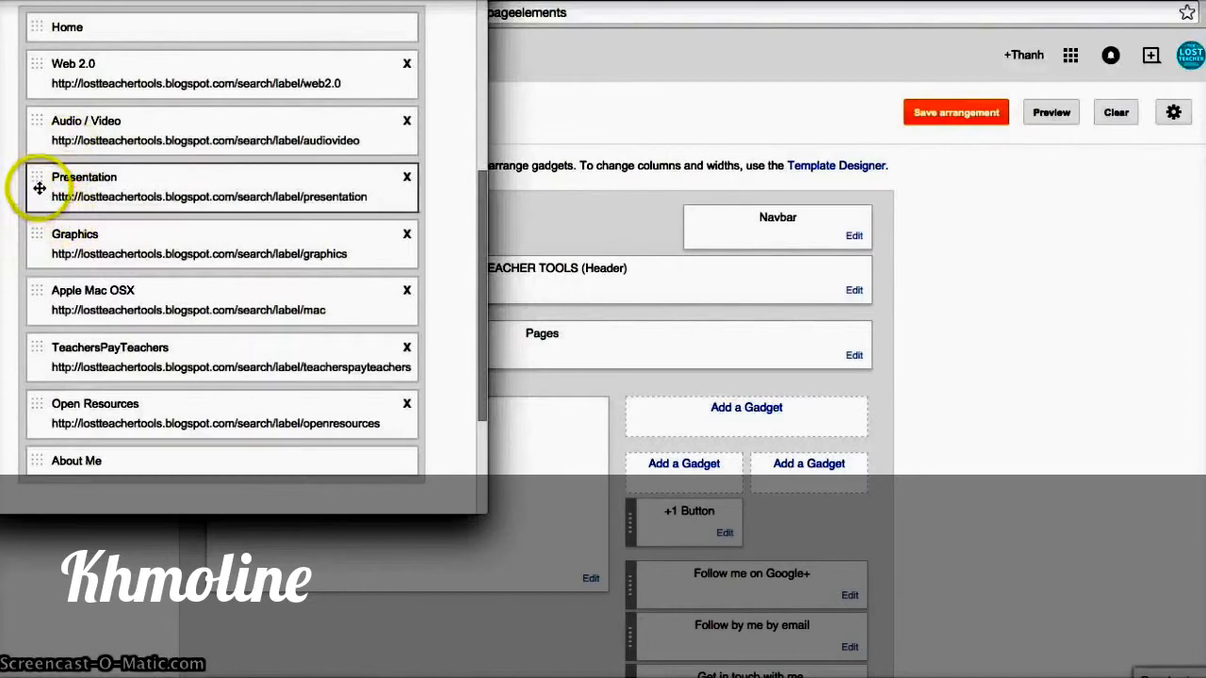
pyautogui.moveTo(38, 191); pyautogui.dragTo(43, 262)
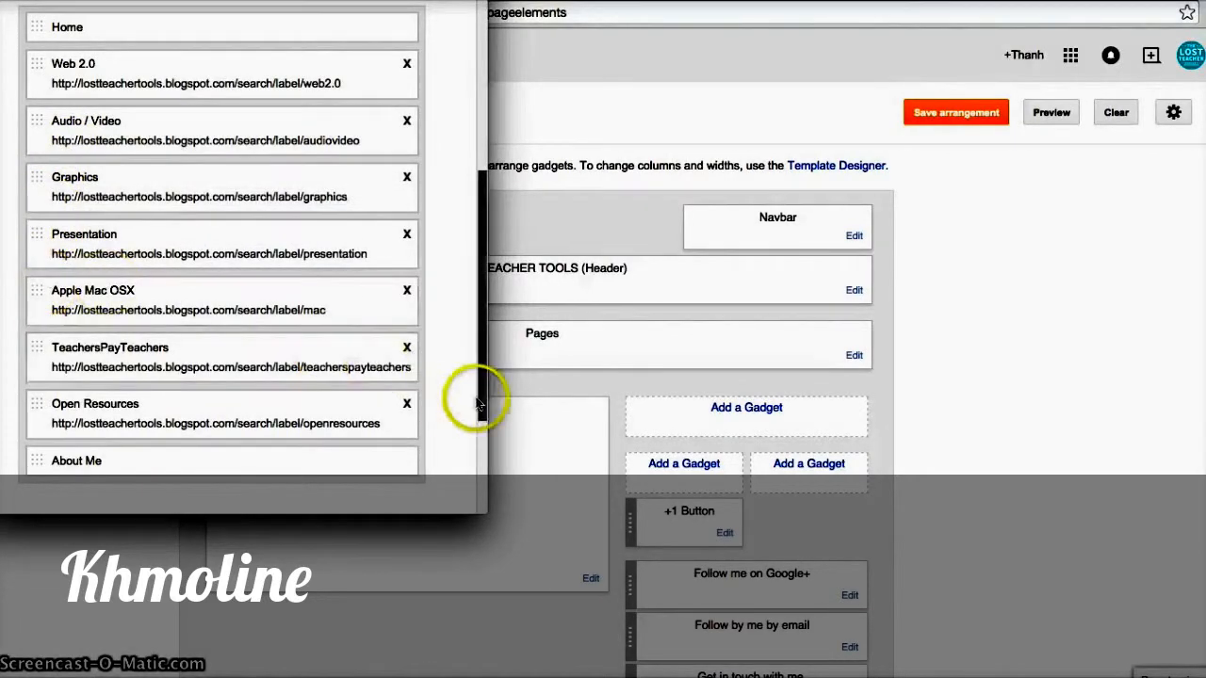
pyautogui.scroll(-3, 454, 407)
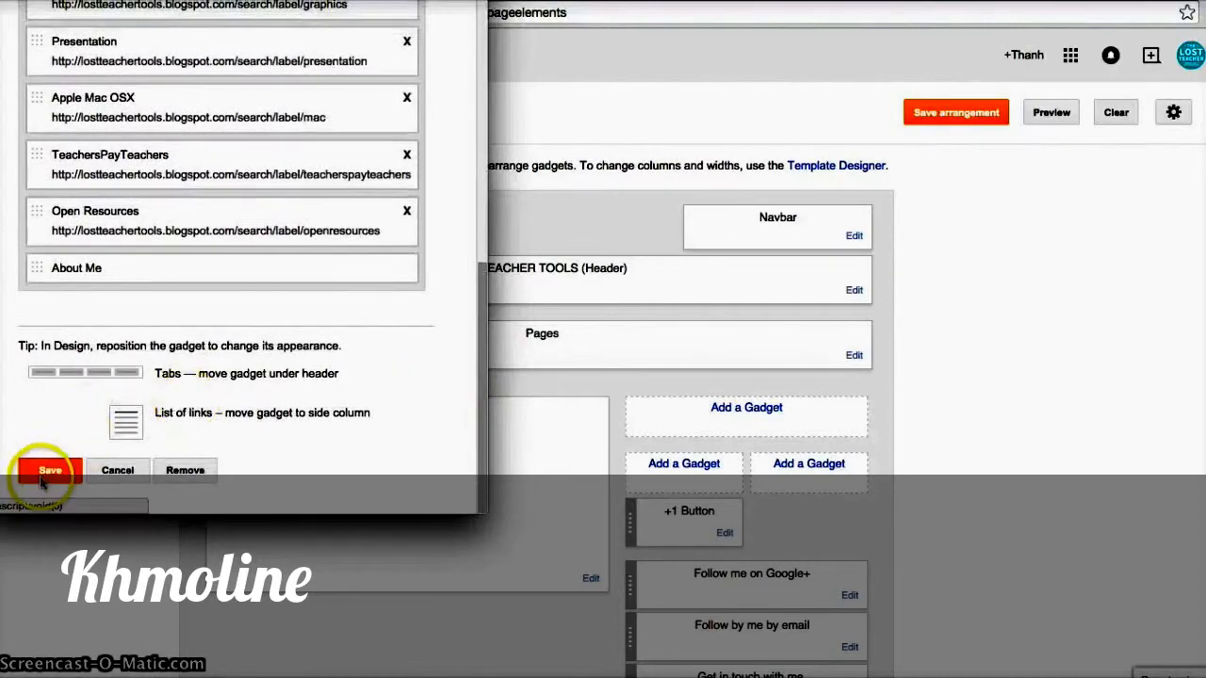
pyautogui.click(47, 471)
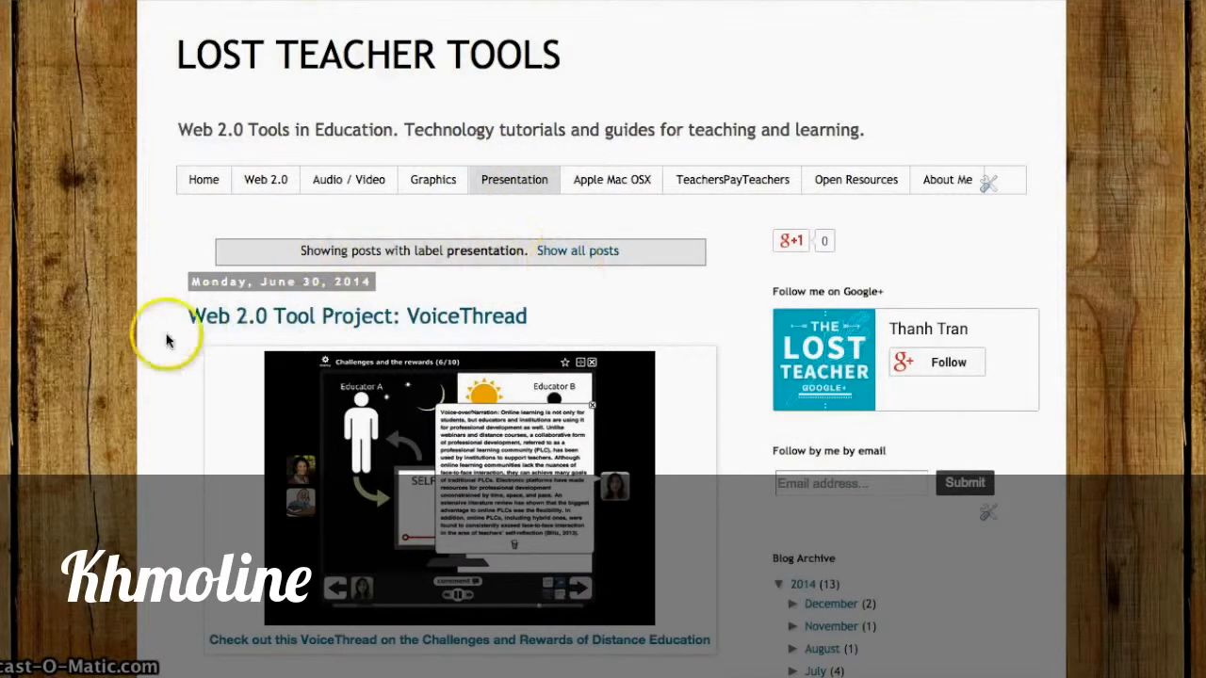
# - View the new Presentation page on the live blog and look through the posts it shows
pyautogui.scroll(-10, 164, 339)
pyautogui.scroll(-3, 165, 342)
pyautogui.scroll(15, 165, 342)
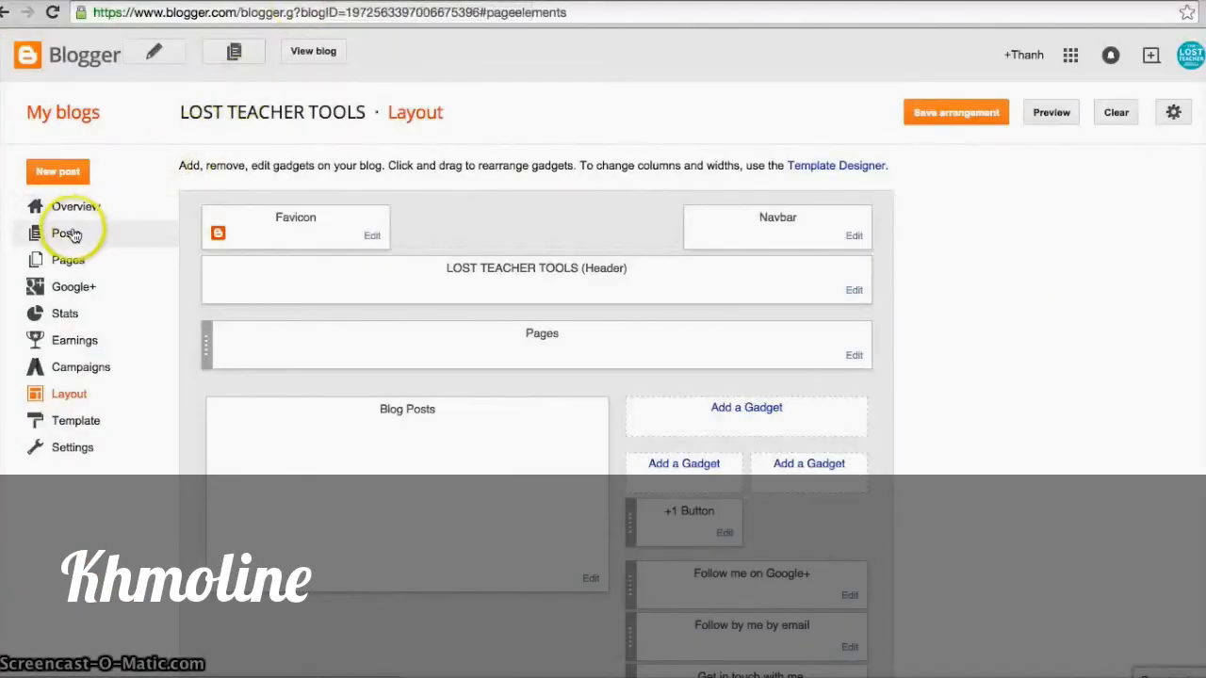
# - Add the label "presentation" to the post "Summer Reflection on Web 2.0 Tools" and update the post
pyautogui.click(68, 234)
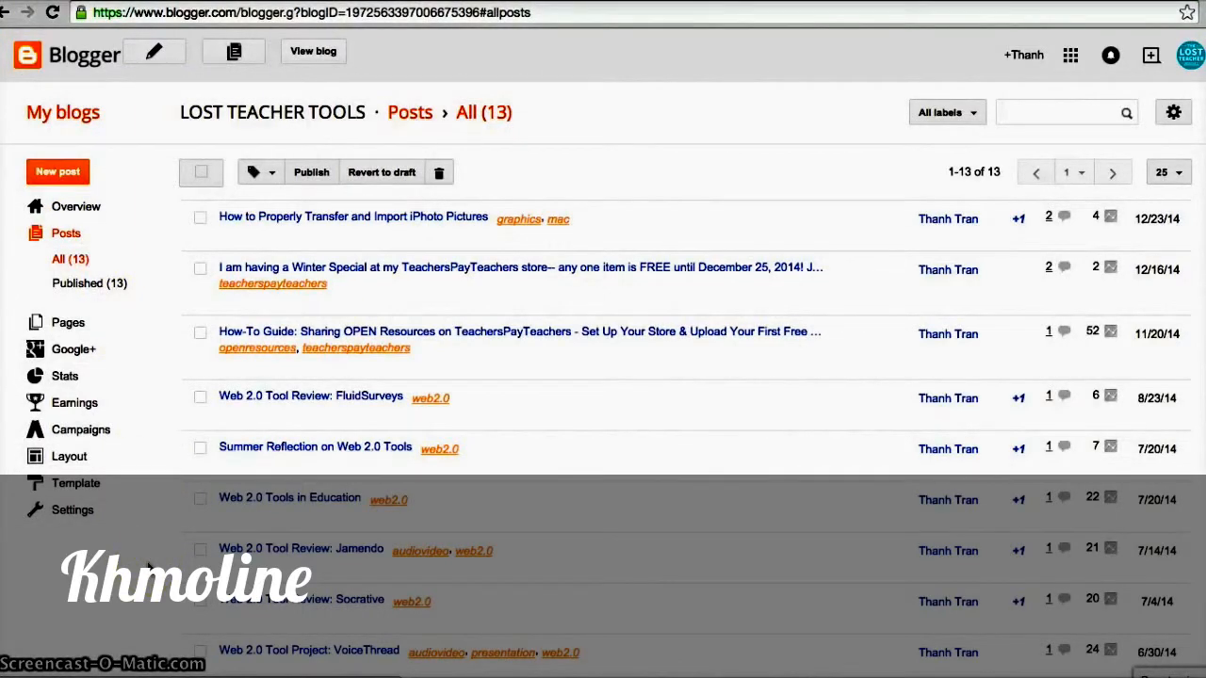
pyautogui.scroll(-1, 149, 567)
pyautogui.scroll(1, 149, 567)
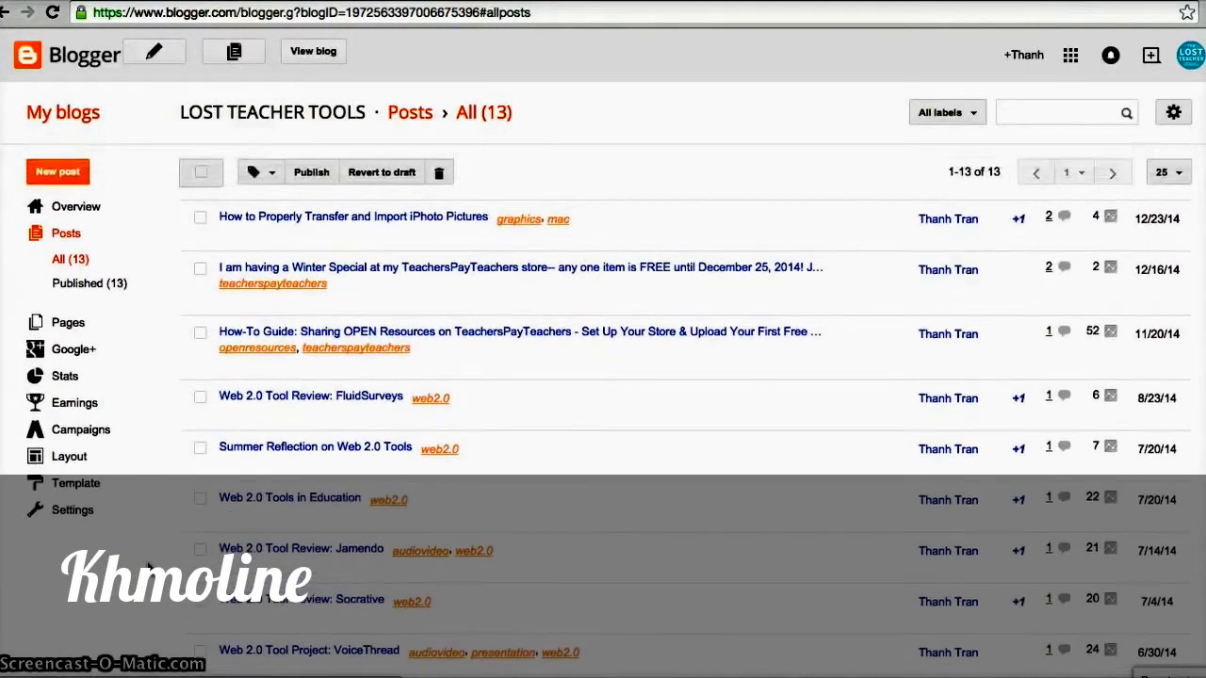
pyautogui.moveTo(241, 457)
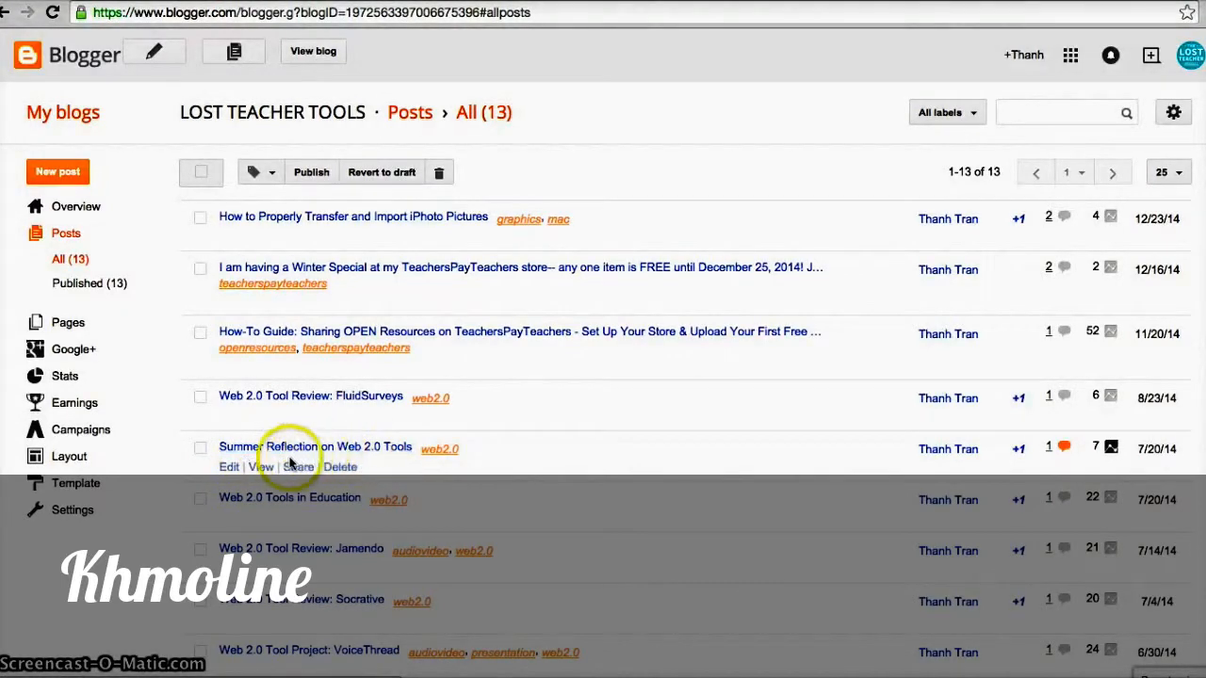
pyautogui.click(229, 466)
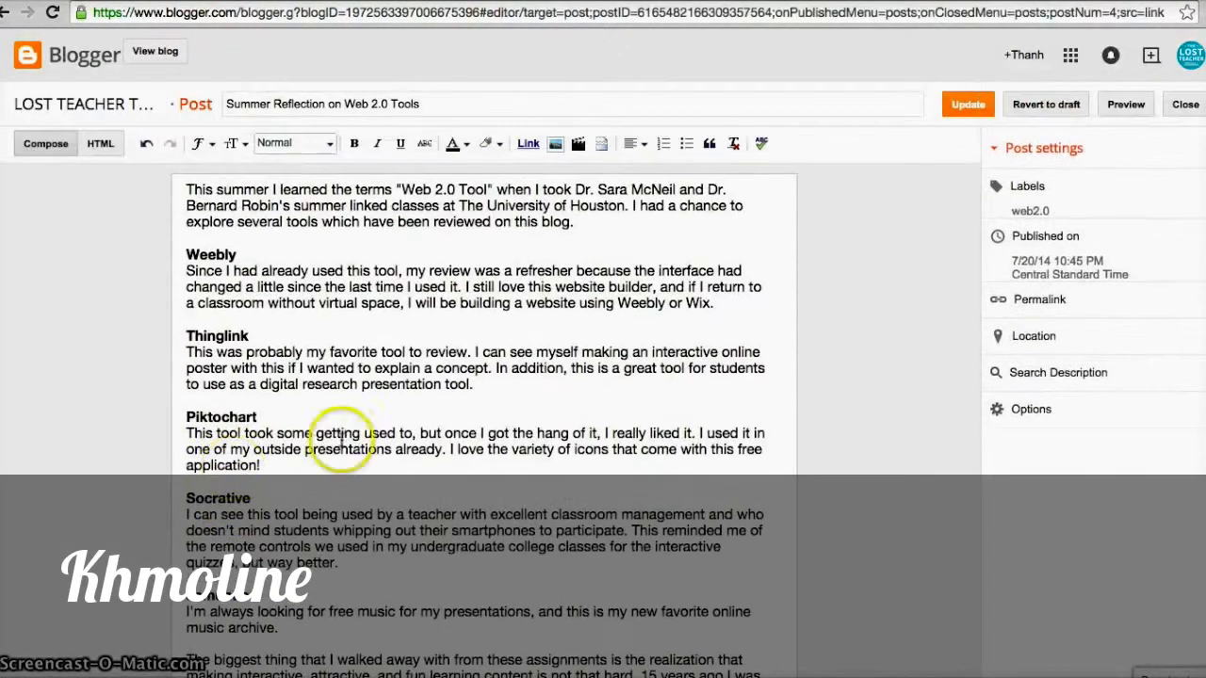
pyautogui.click(1084, 191)
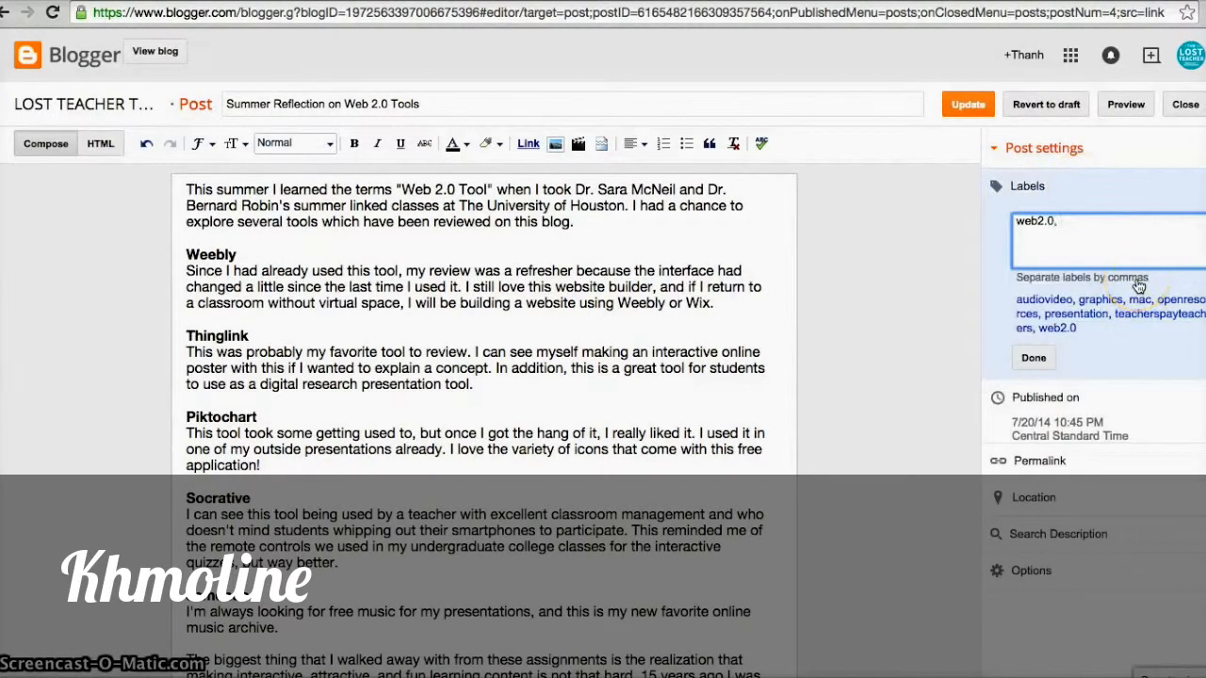
pyautogui.write('present')
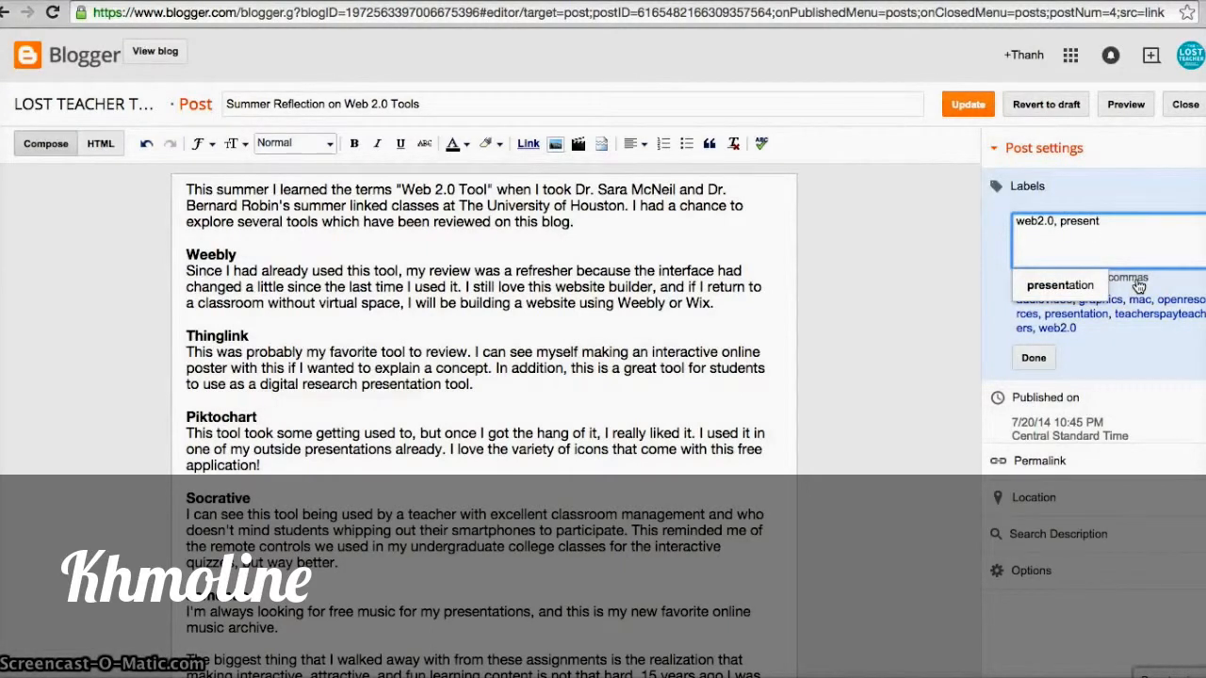
pyautogui.click(1060, 284)
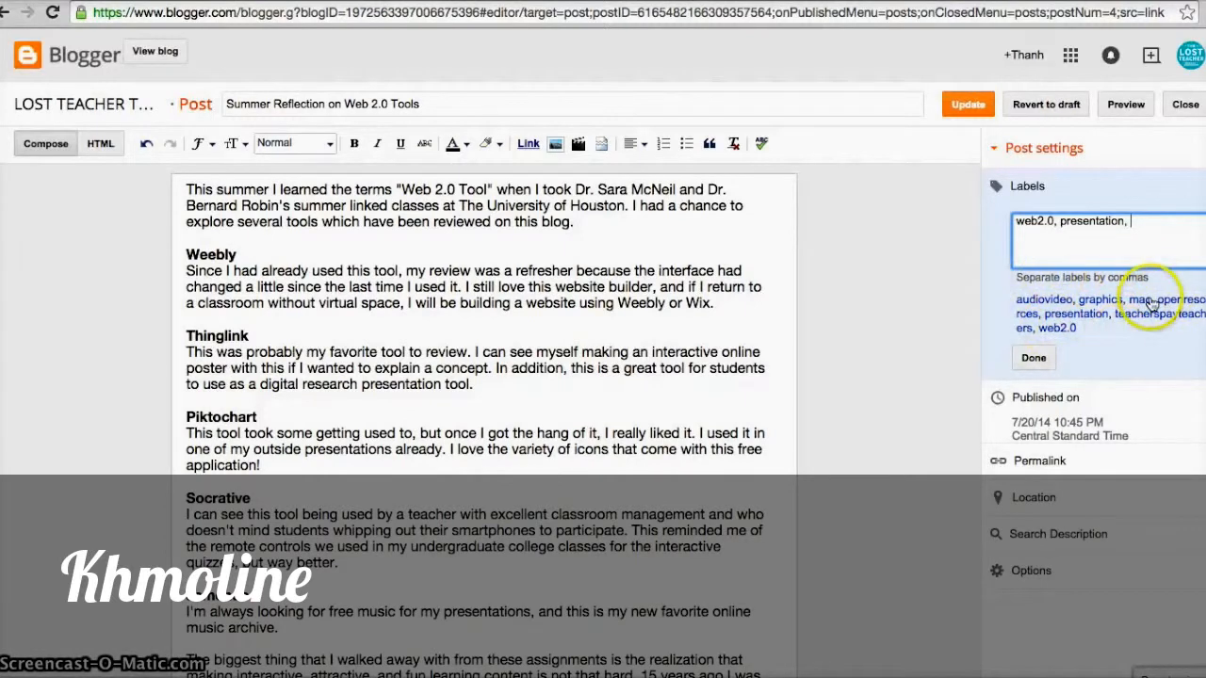
pyautogui.click(1036, 364)
pyautogui.click(985, 109)
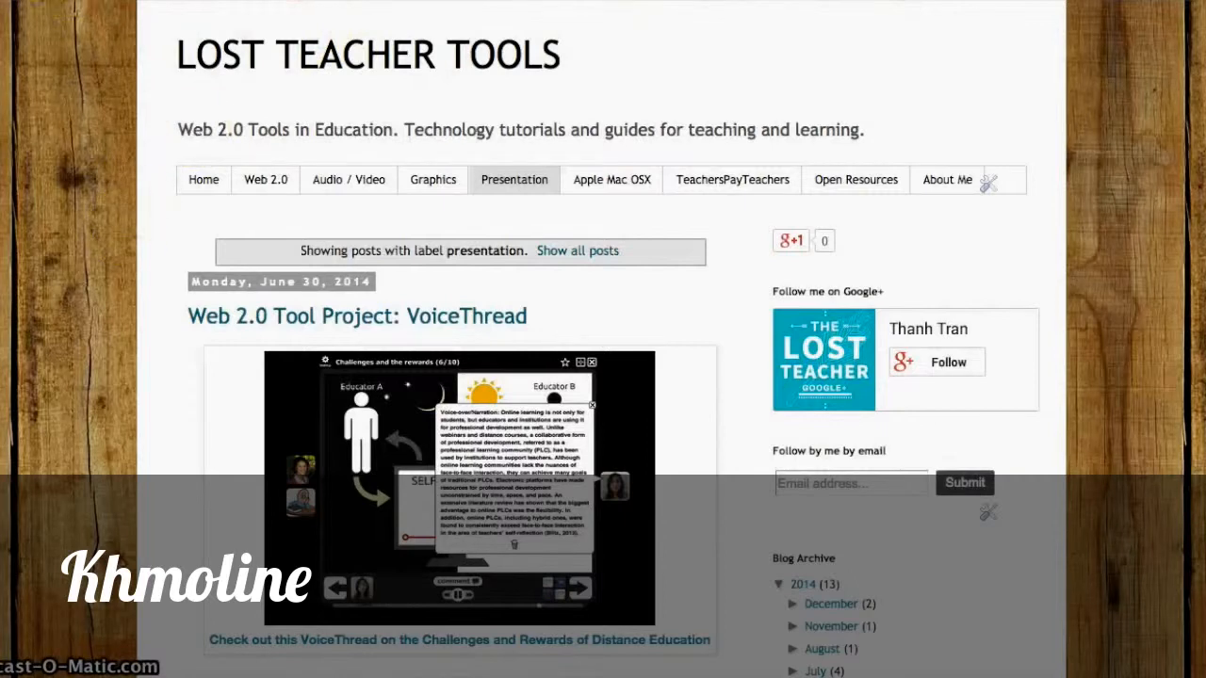
# - Reload the live blog's Presentation page and check its posts and their labels
pyautogui.click(9, 2)
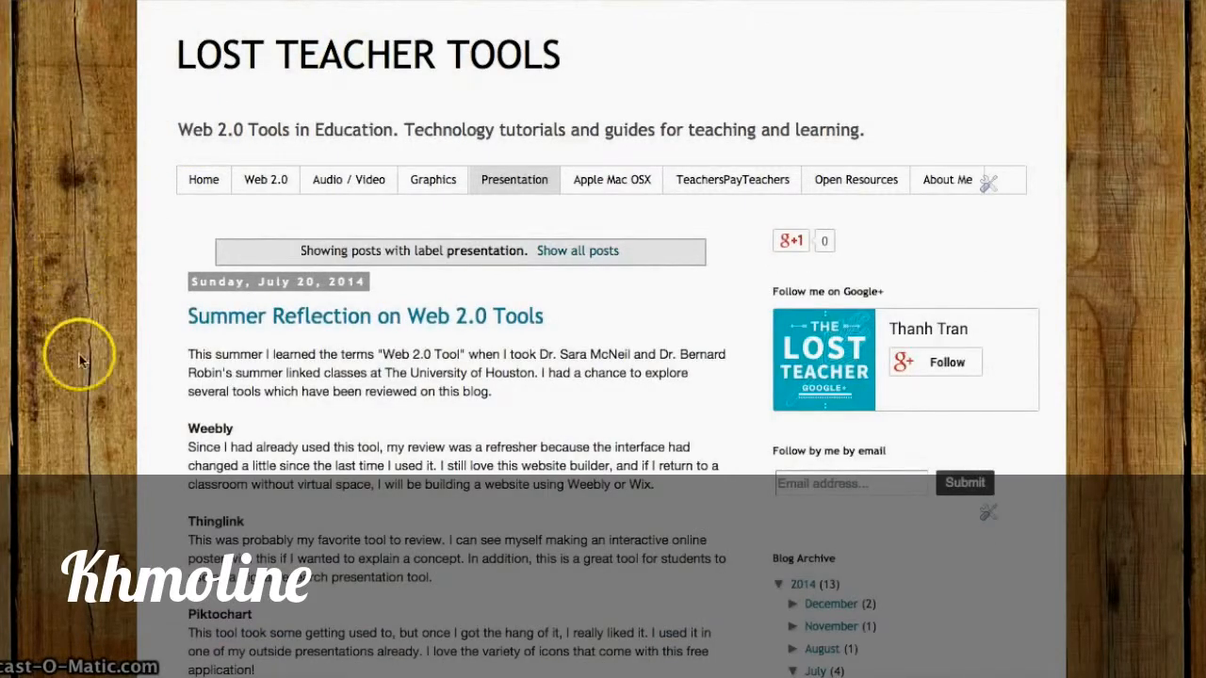
pyautogui.scroll(-2, 82, 358)
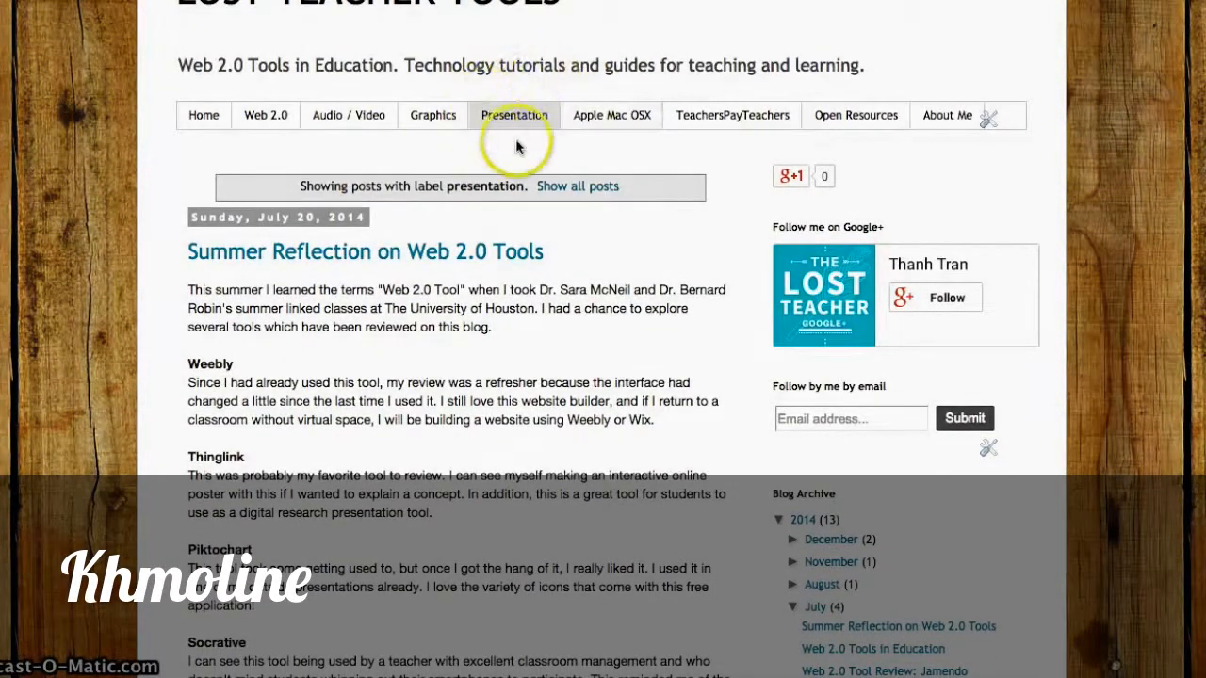
pyautogui.scroll(-10, 176, 303)
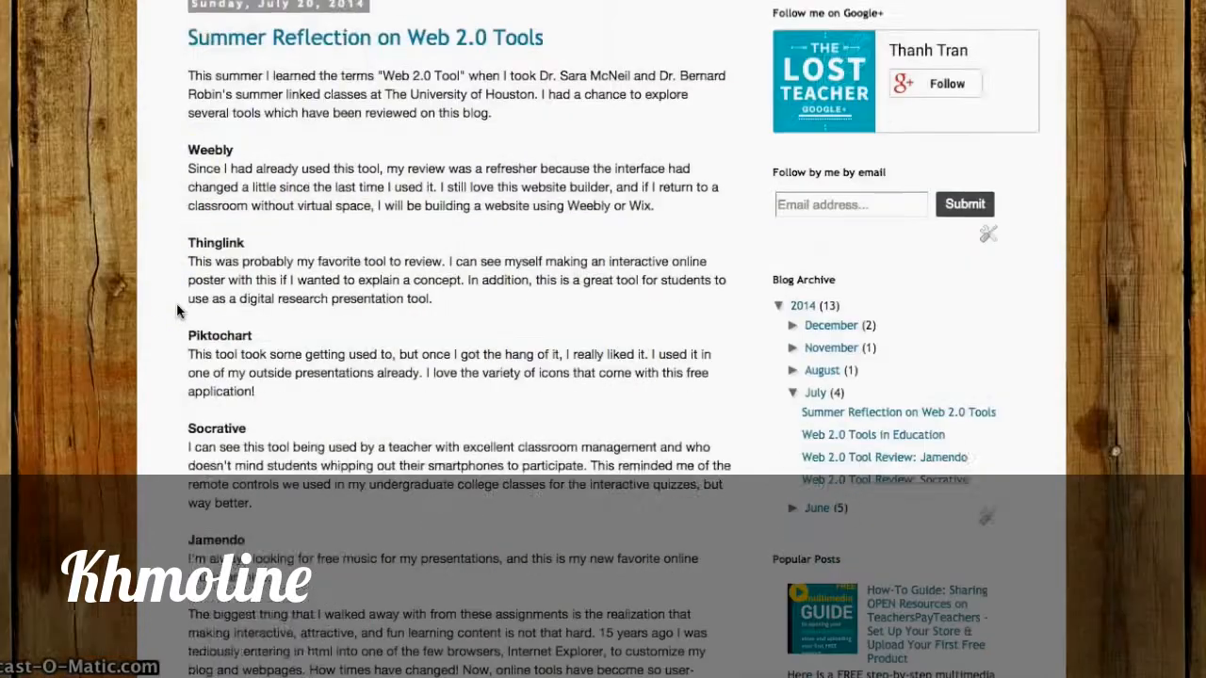
pyautogui.scroll(-6, 176, 308)
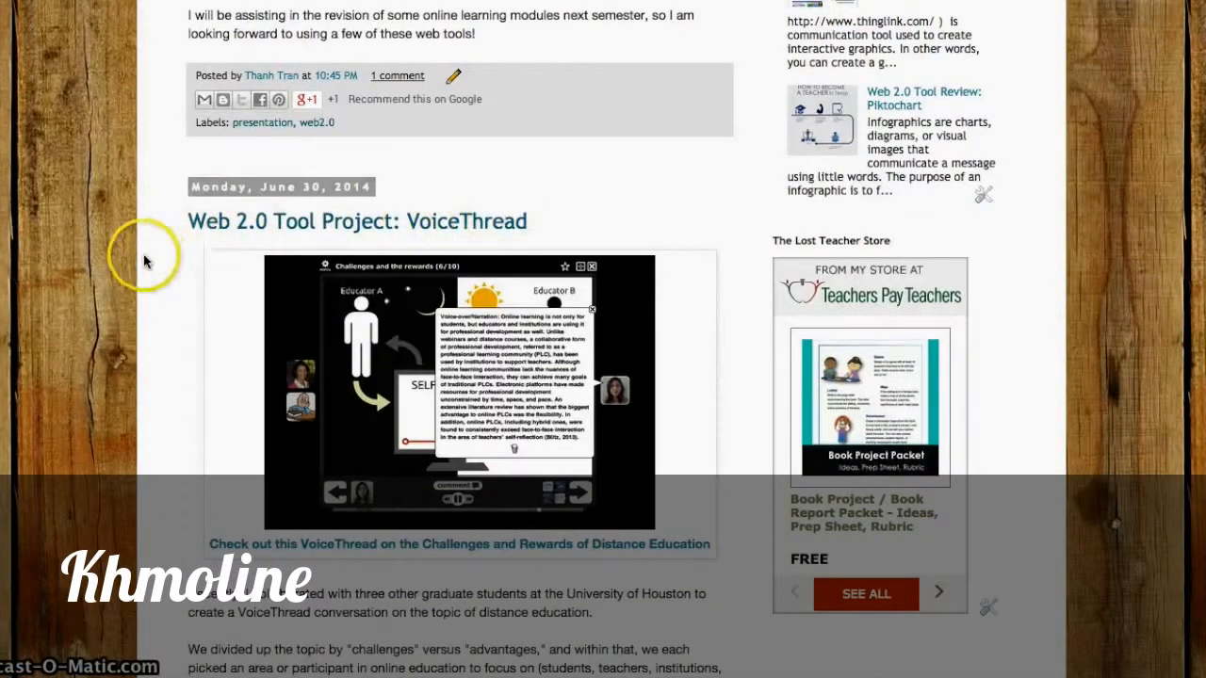
pyautogui.scroll(2, 148, 248)
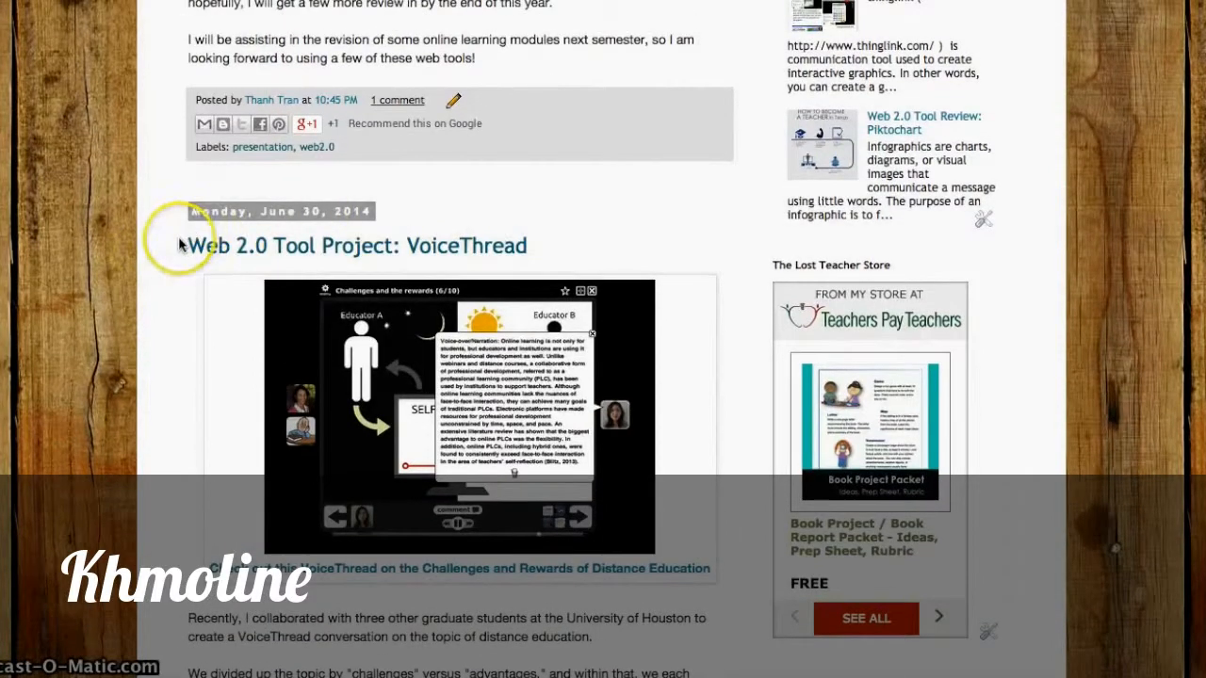
pyautogui.scroll(15, 179, 243)
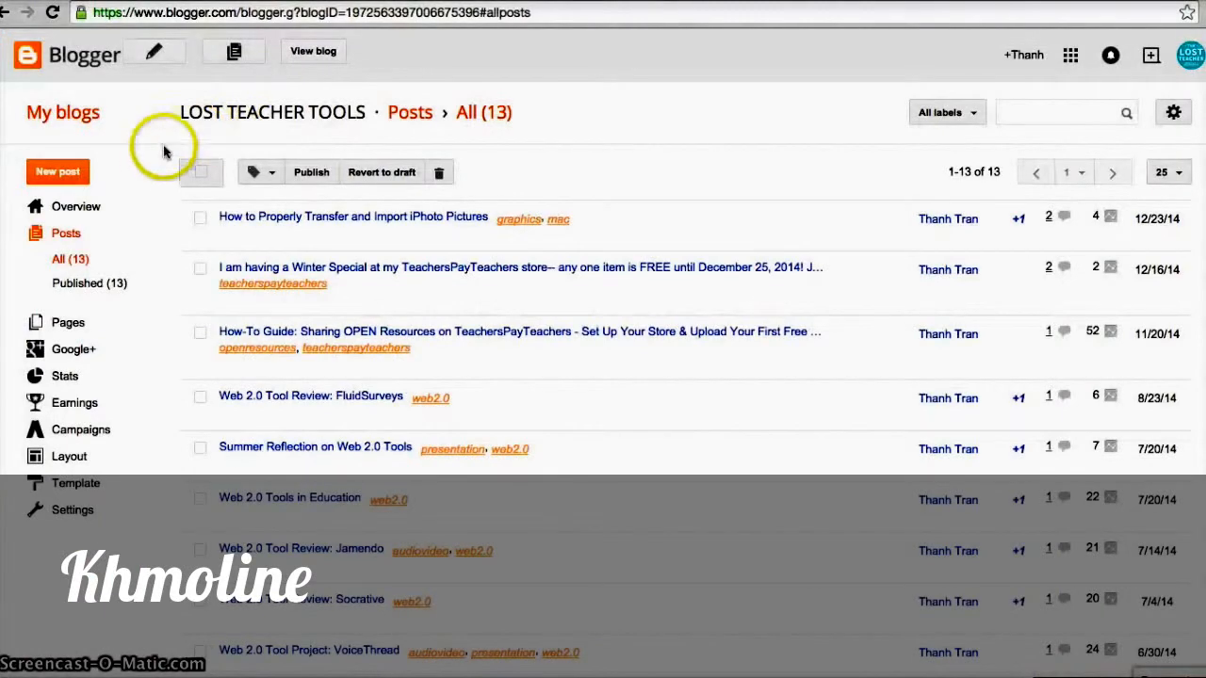
# - Publish a new post titled "Presentation Example" with the text "Example Post" and the label "presentation", without sharing it on Google+
pyautogui.click(43, 170)
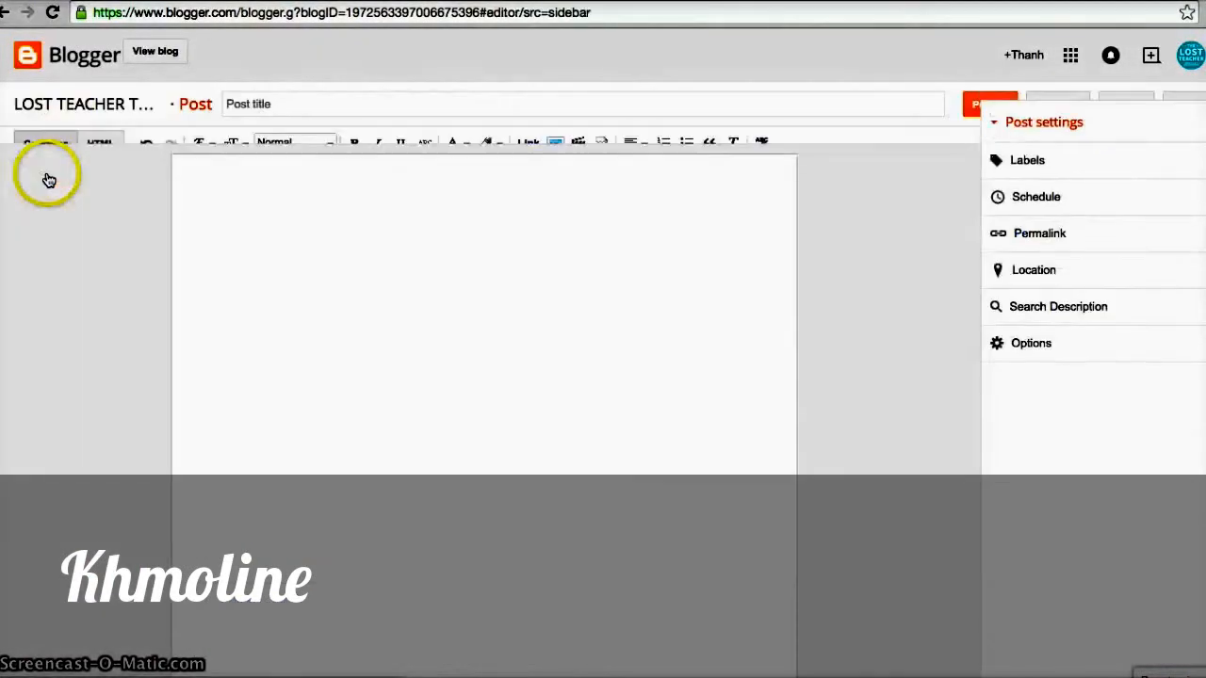
pyautogui.click(357, 104)
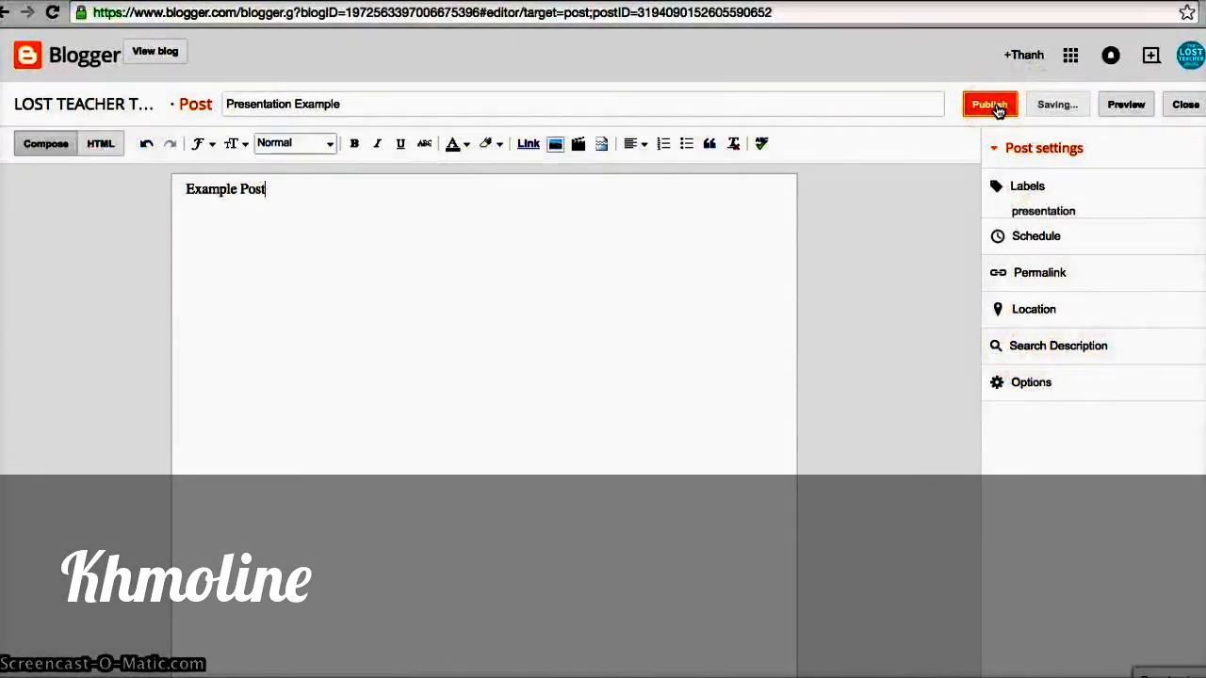
pyautogui.click(997, 109)
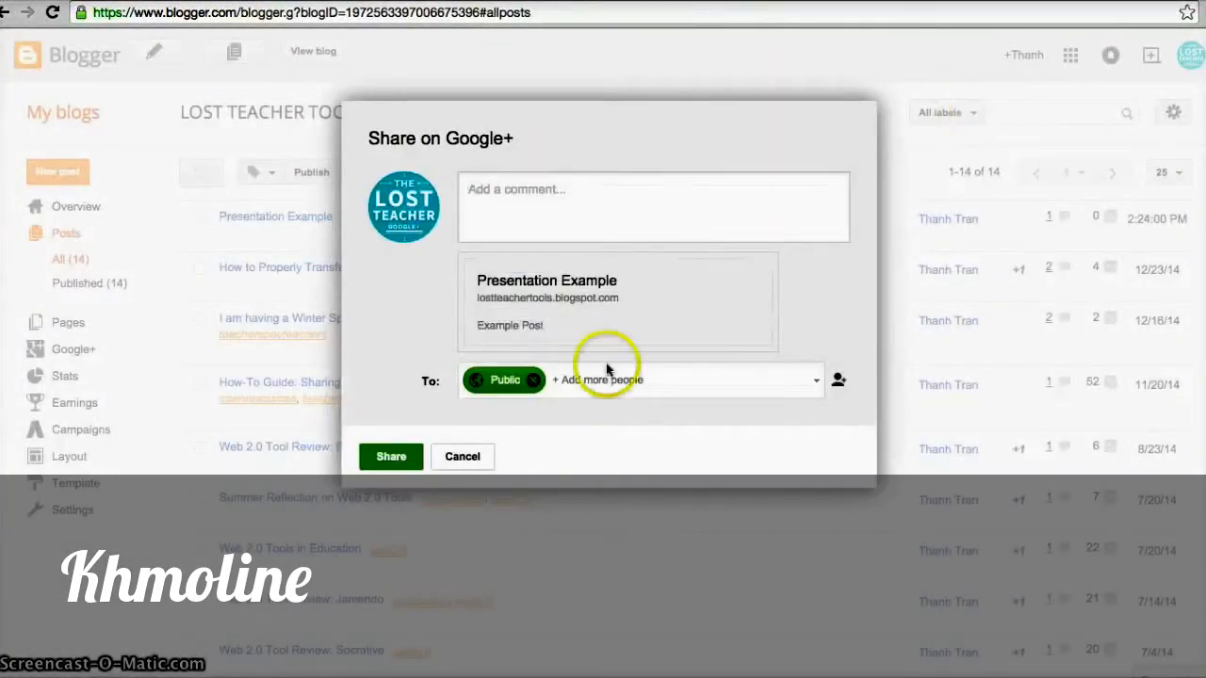
pyautogui.click(461, 456)
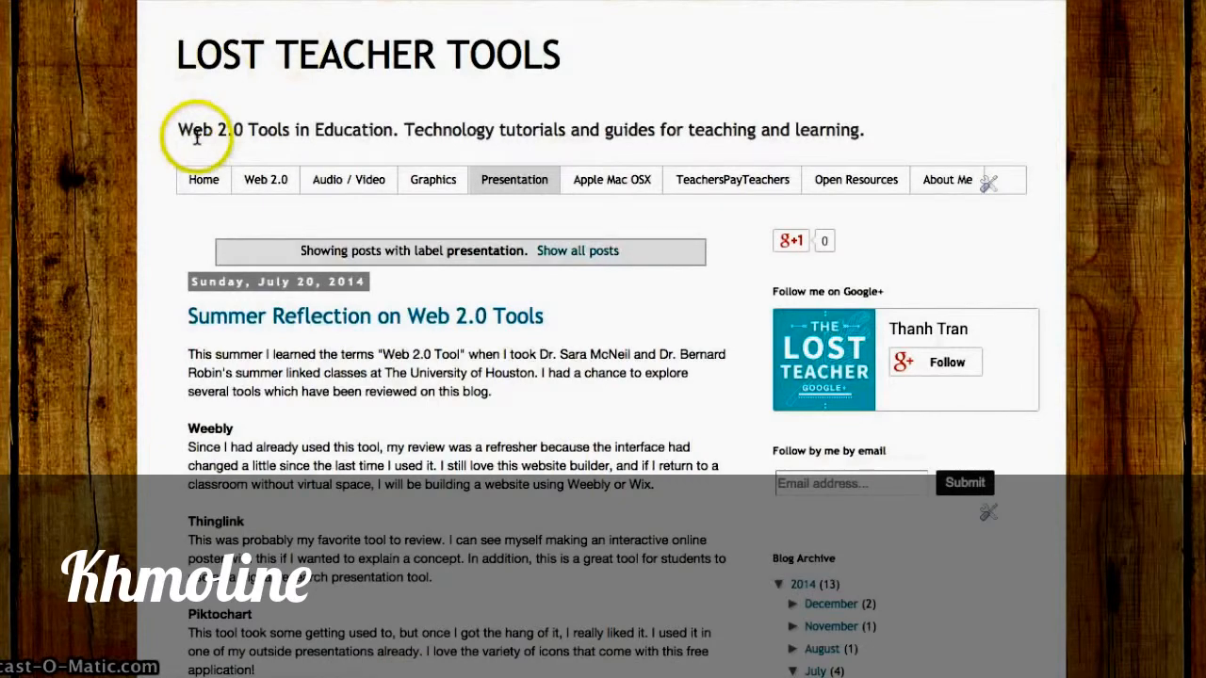
# - Check for the "Presentation Example" post on the live blog's Home and Presentation pages
pyautogui.click(201, 189)
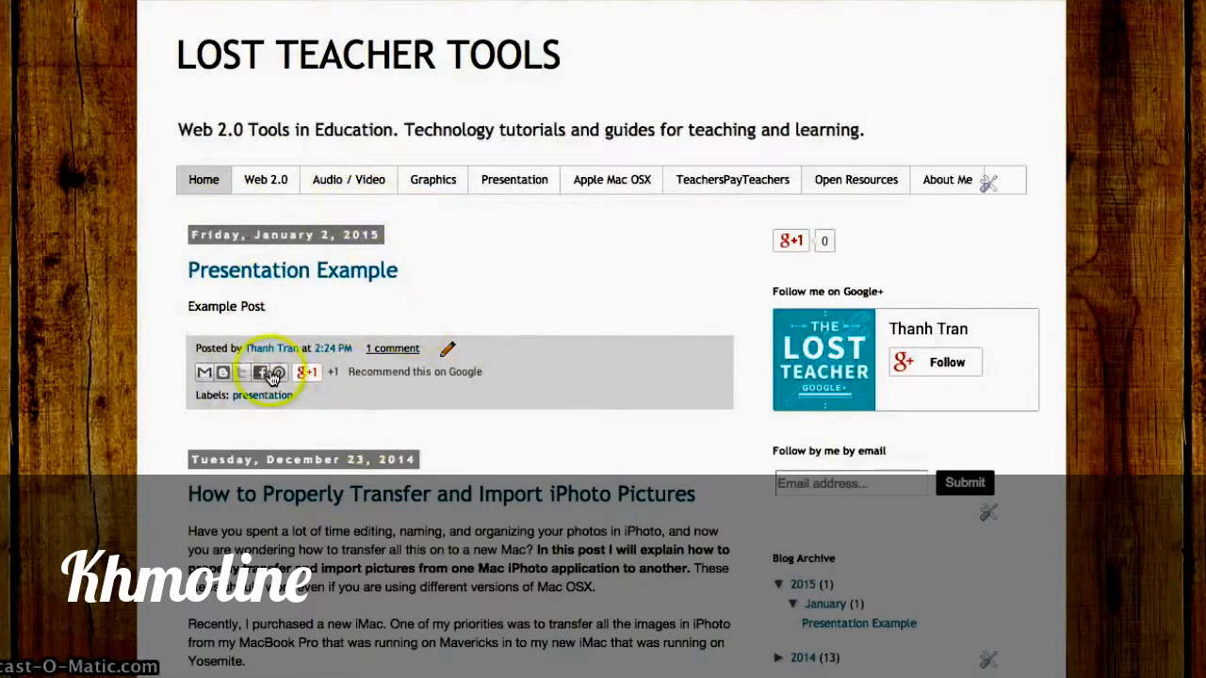
pyautogui.click(537, 189)
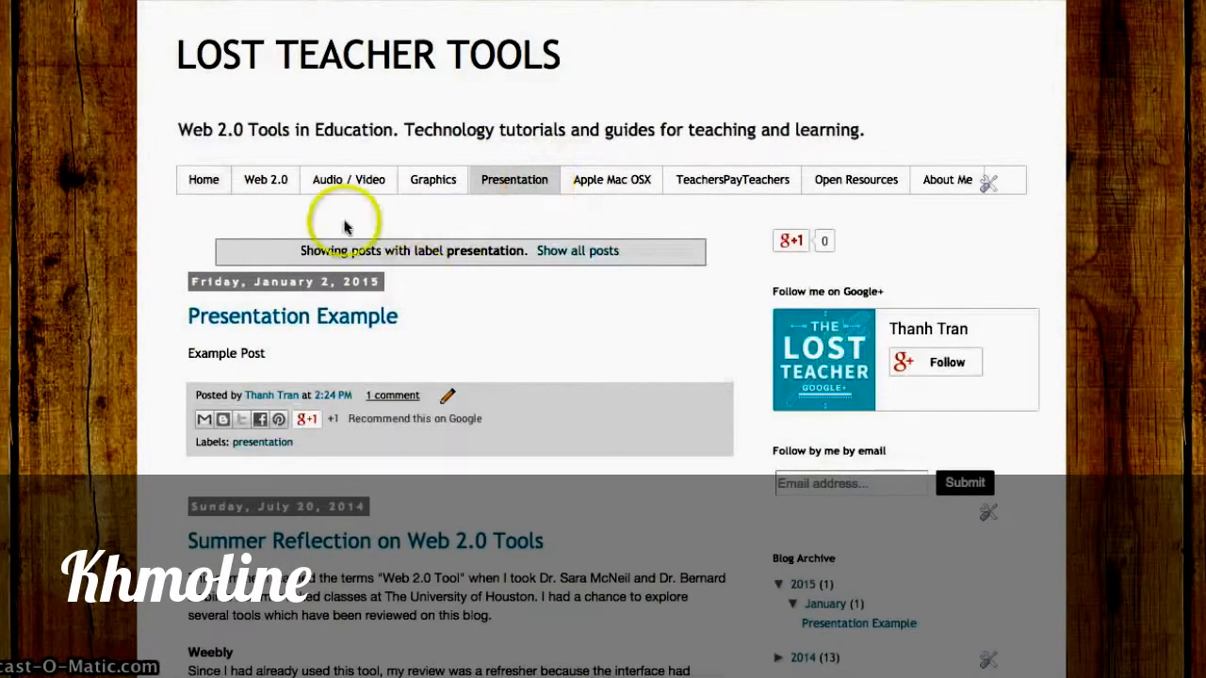